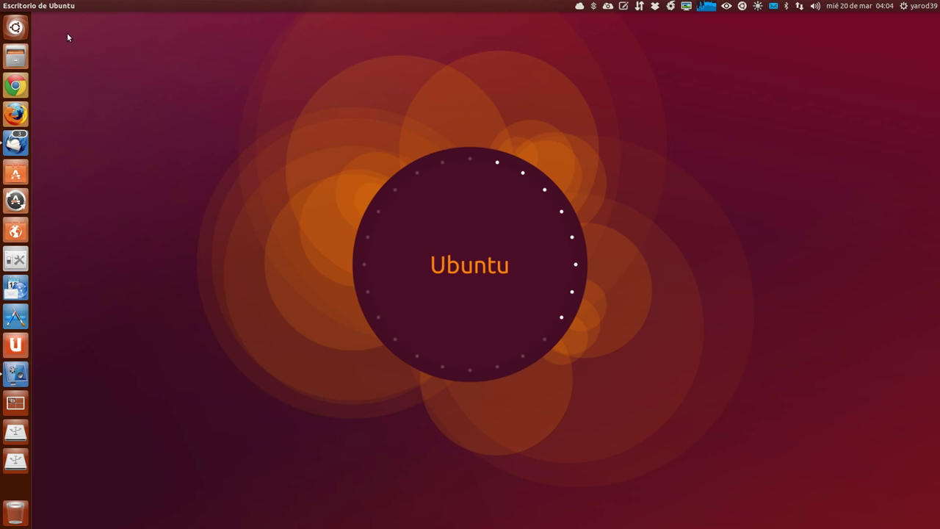
# Launch calibre and select the book Ubuntu Server 10.04 in the library
pyautogui.click(16, 28)
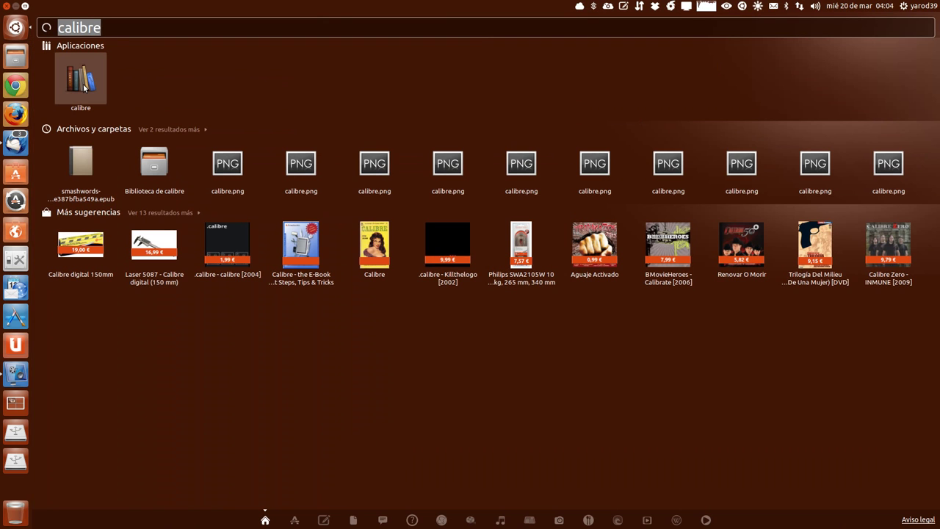
pyautogui.click(80, 81)
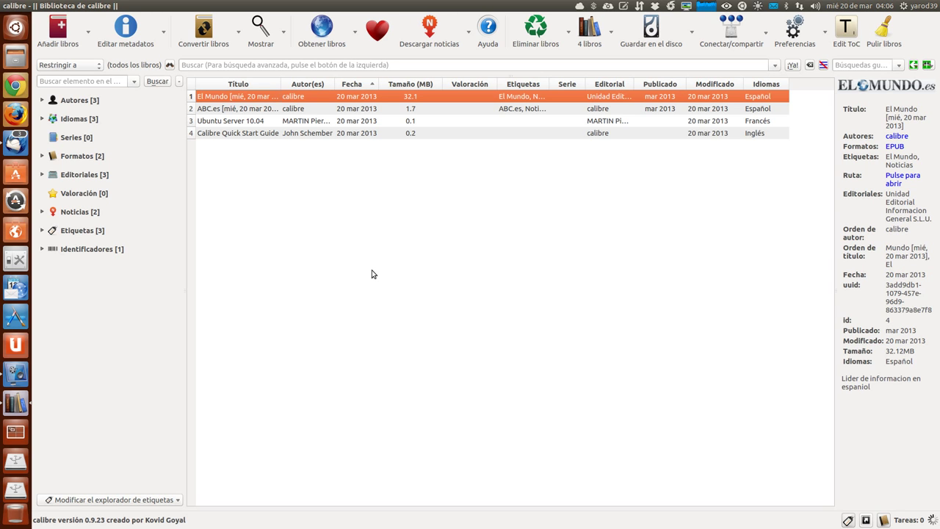
pyautogui.click(280, 124)
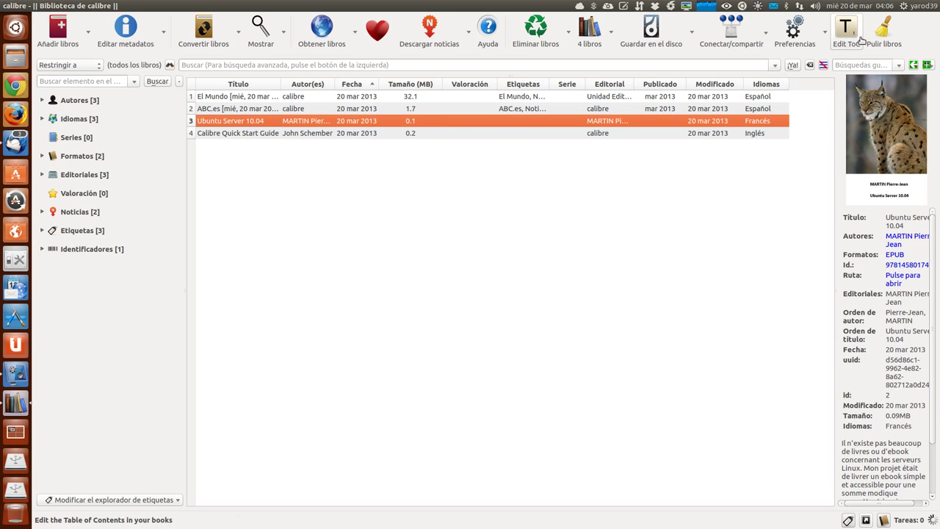
# Read the opening pages of Ubuntu Server 10.04 in the maximized e-book viewer, from the cover to page 3, and close the viewer
pyautogui.doubleClick(480, 121)
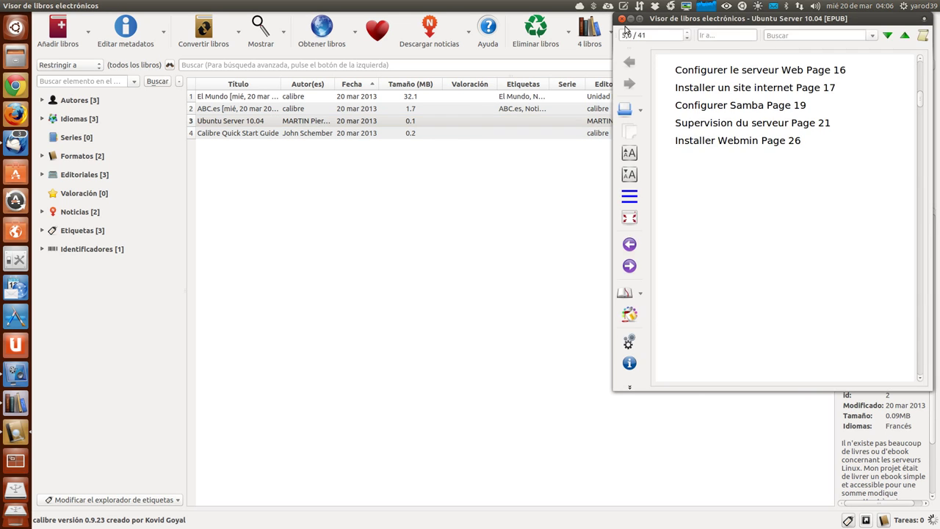
pyautogui.click(640, 18)
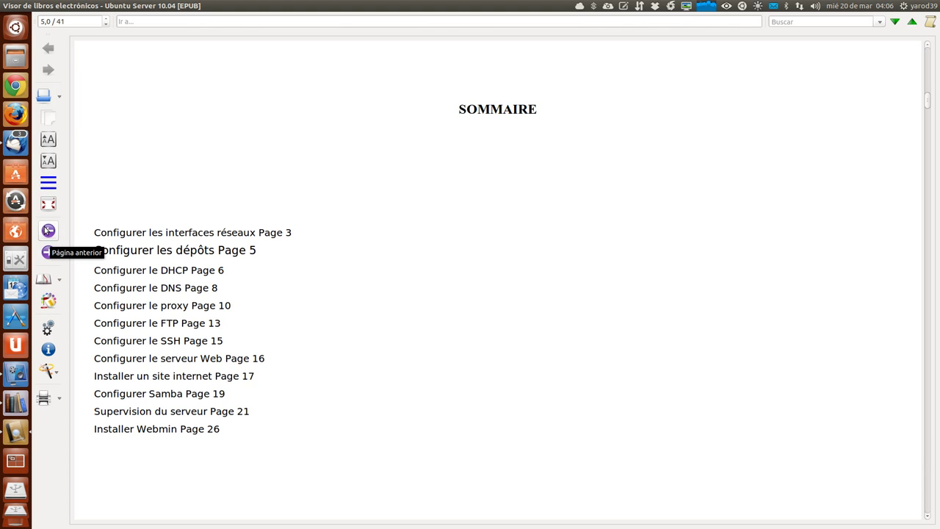
pyautogui.click(47, 230)
pyautogui.click(48, 231)
pyautogui.click(47, 231)
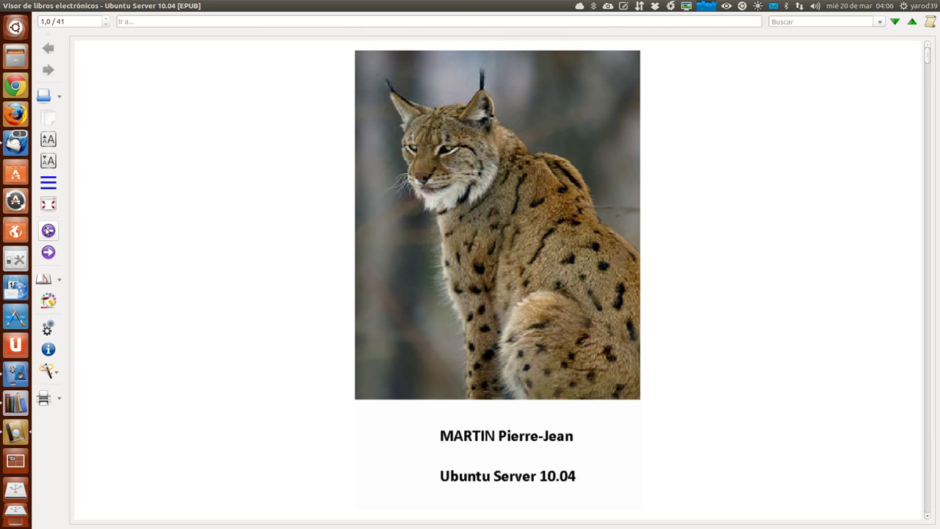
pyautogui.click(47, 231)
pyautogui.click(49, 252)
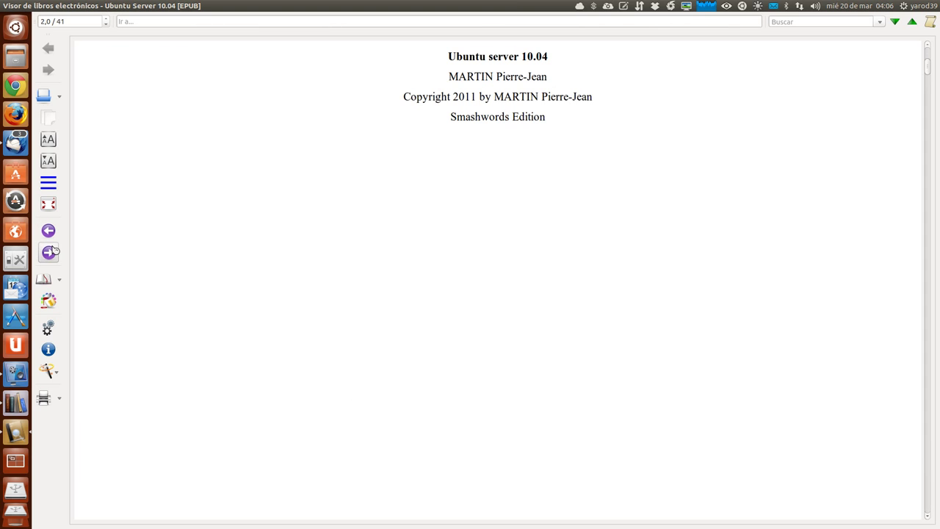
pyautogui.click(50, 252)
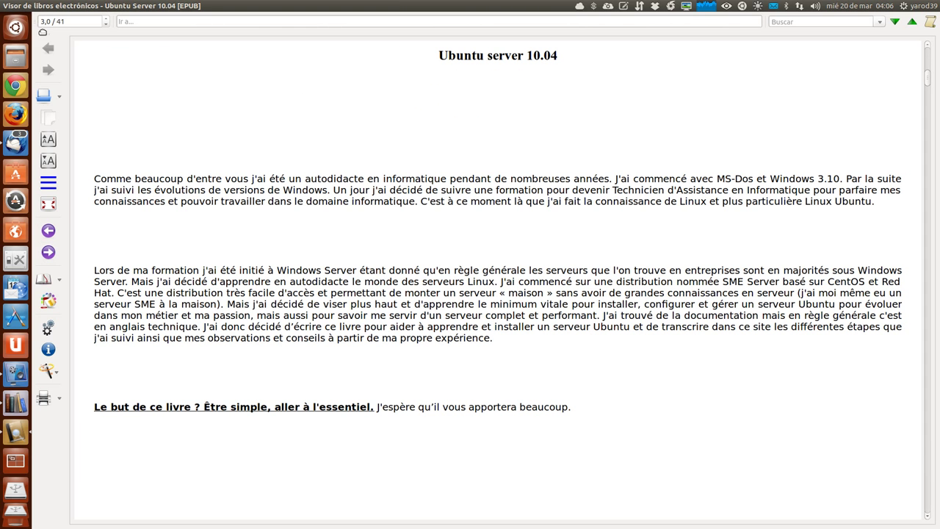
pyautogui.click(5, 6)
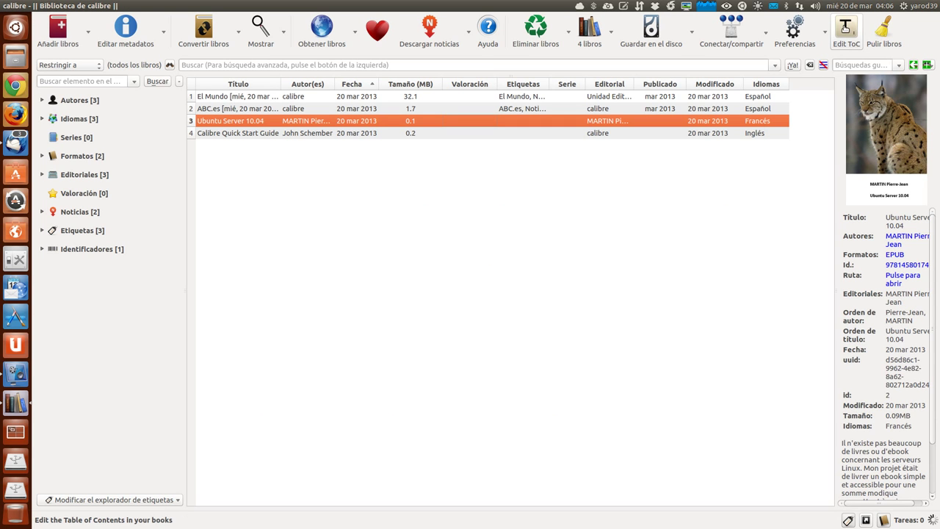
# Remove the Ubuntu Server 10.04, Title Page and Midpoint entries from the book's table of contents and save it
pyautogui.click(845, 30)
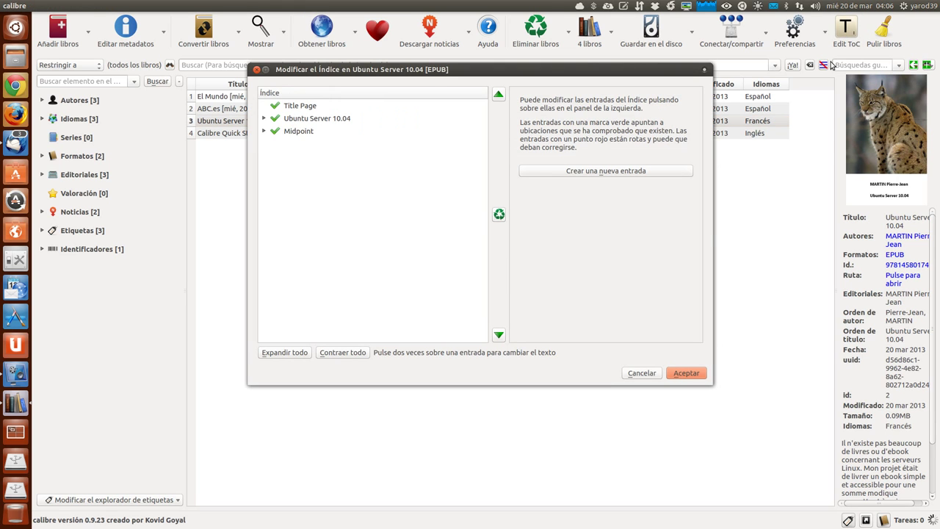
pyautogui.click(304, 120)
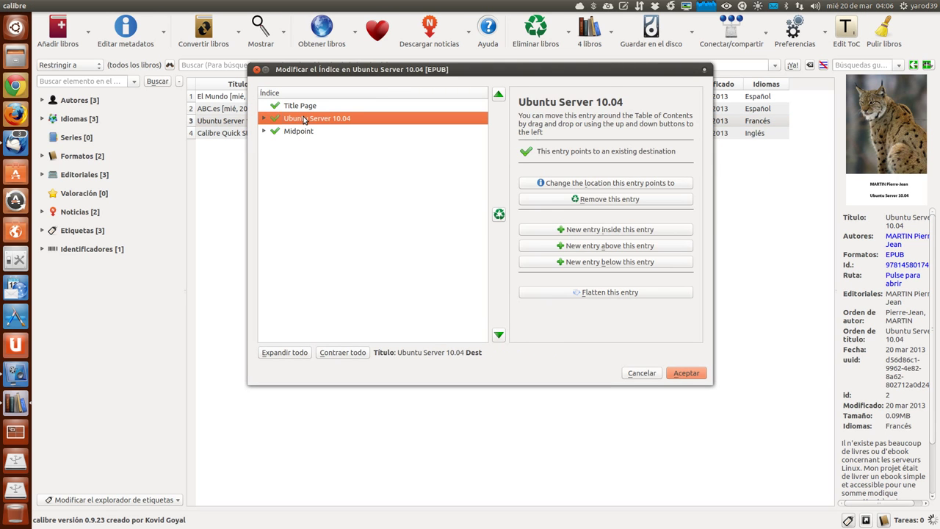
pyautogui.click(500, 215)
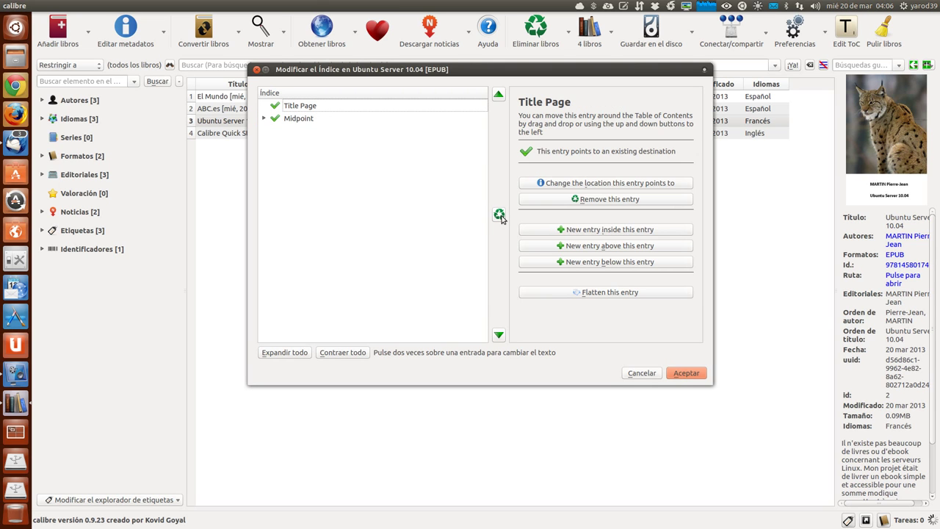
pyautogui.doubleClick(315, 106)
pyautogui.press('Return')
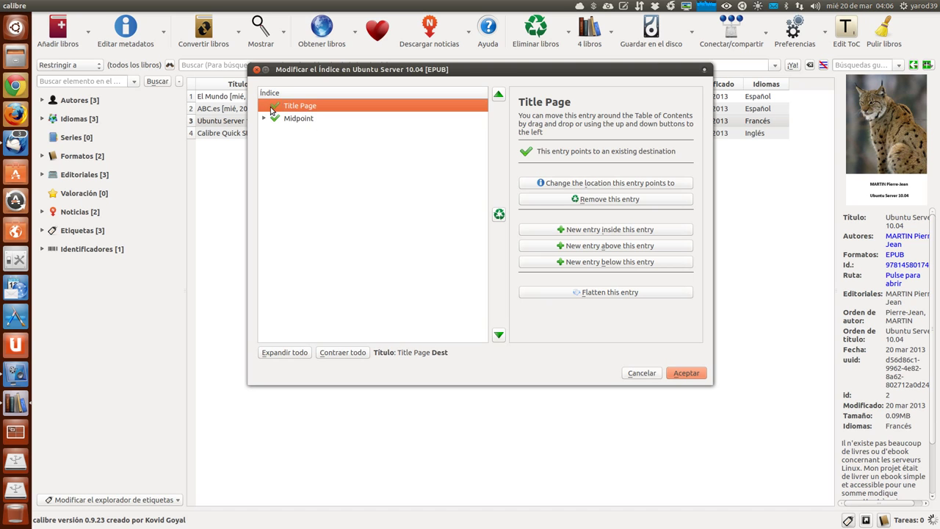
pyautogui.click(500, 215)
pyautogui.click(294, 108)
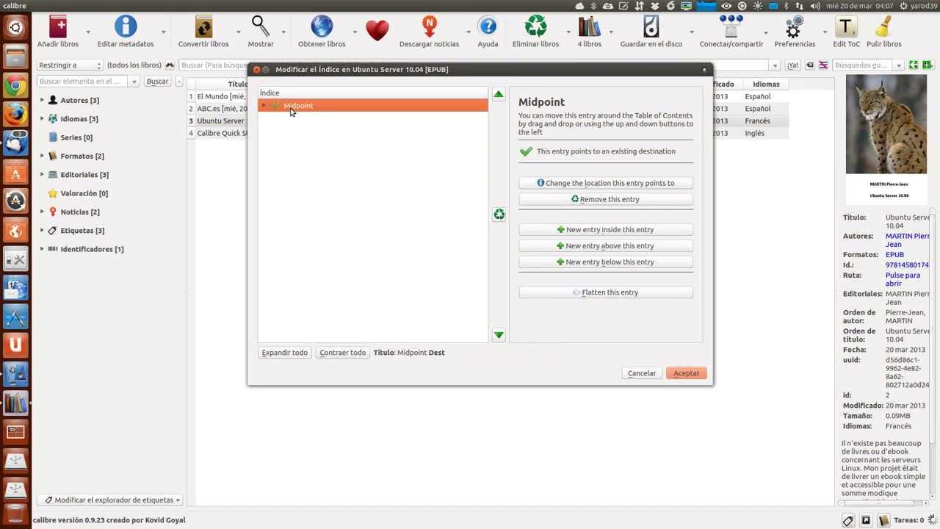
pyautogui.click(499, 215)
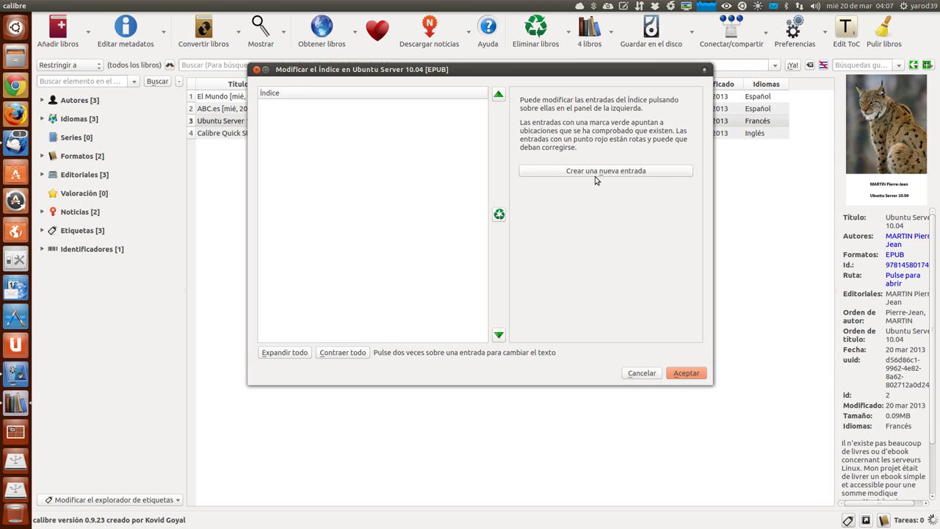
pyautogui.click(691, 376)
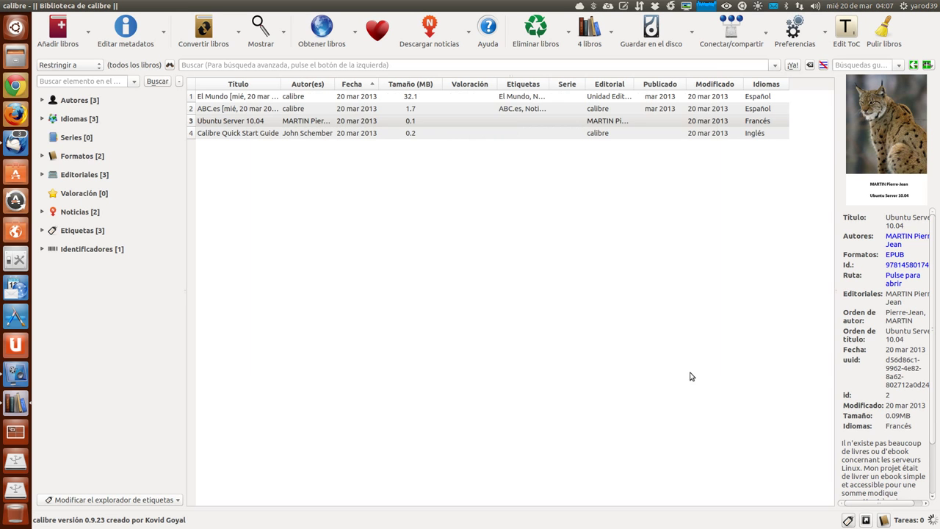
# Reopen the book's table of contents and create an entry named (Sin título) that points to the SOMMAIRE page file
pyautogui.click(845, 47)
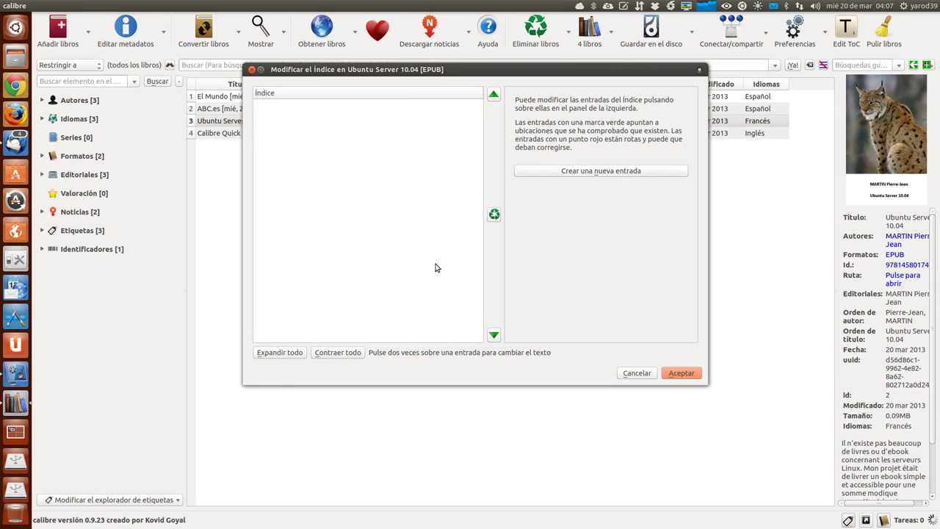
pyautogui.click(277, 356)
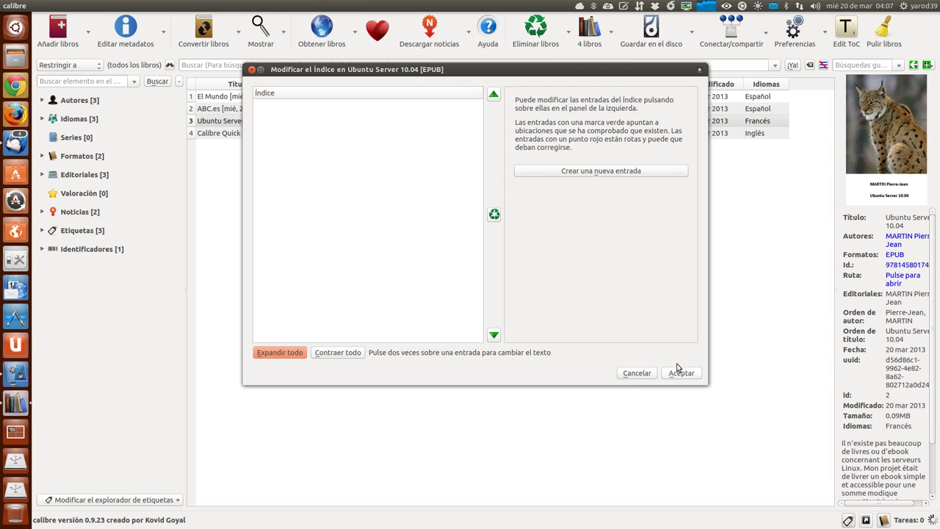
pyautogui.click(599, 175)
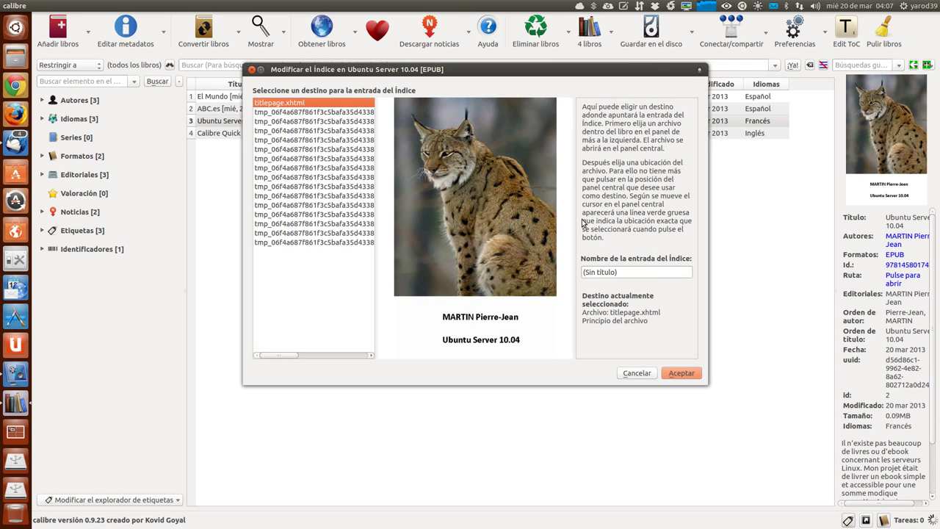
pyautogui.click(311, 112)
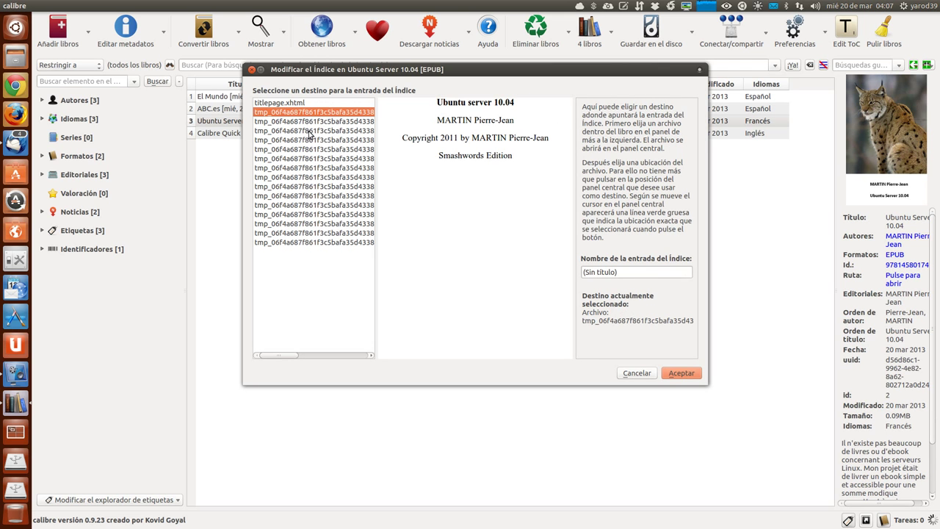
pyautogui.press('Down')
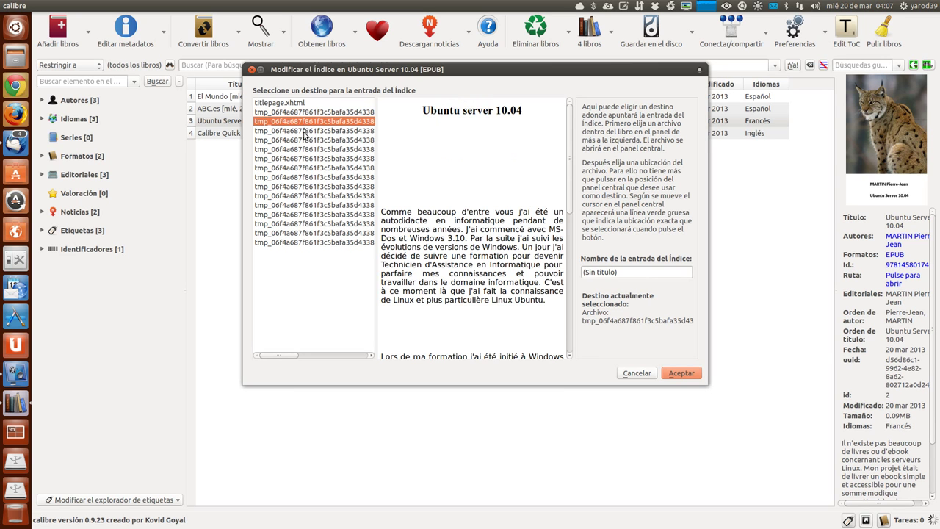
pyautogui.press('Down')
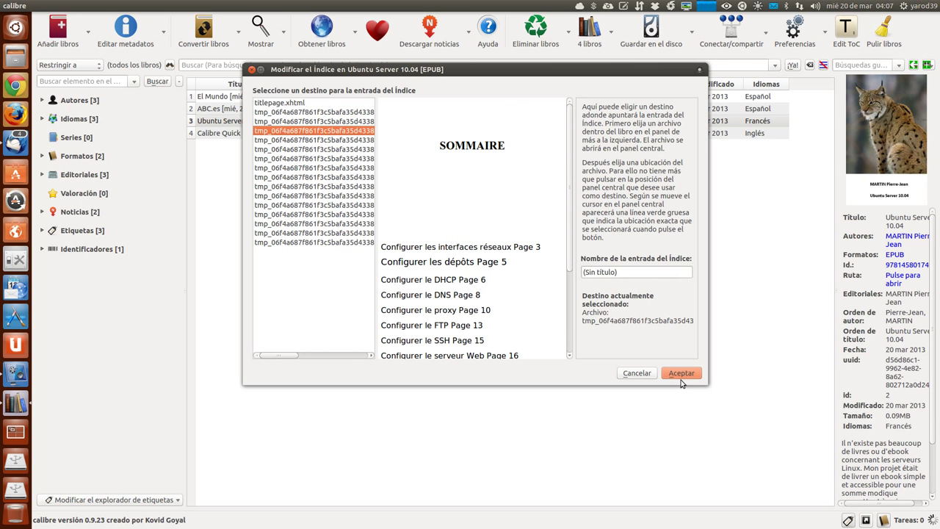
pyautogui.click(681, 372)
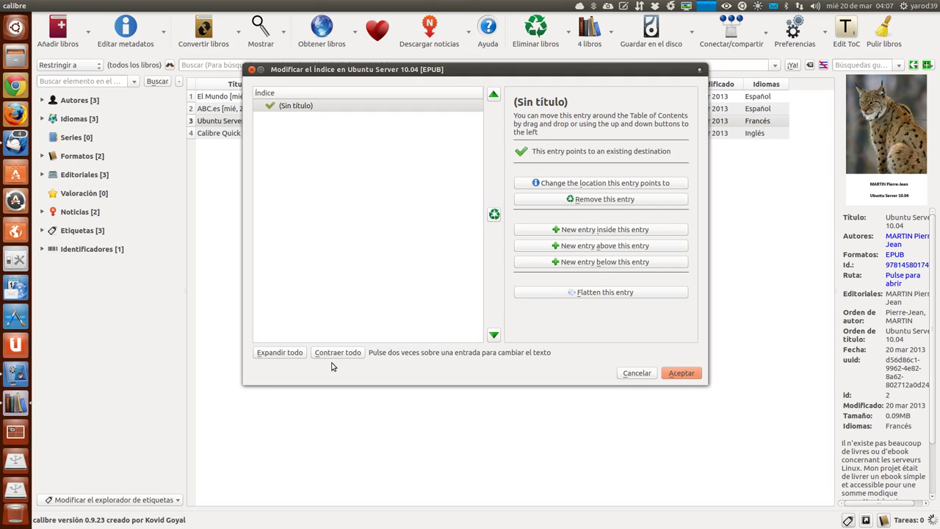
# Expand the whole table of contents and flatten the (Sin título) entry
pyautogui.click(301, 353)
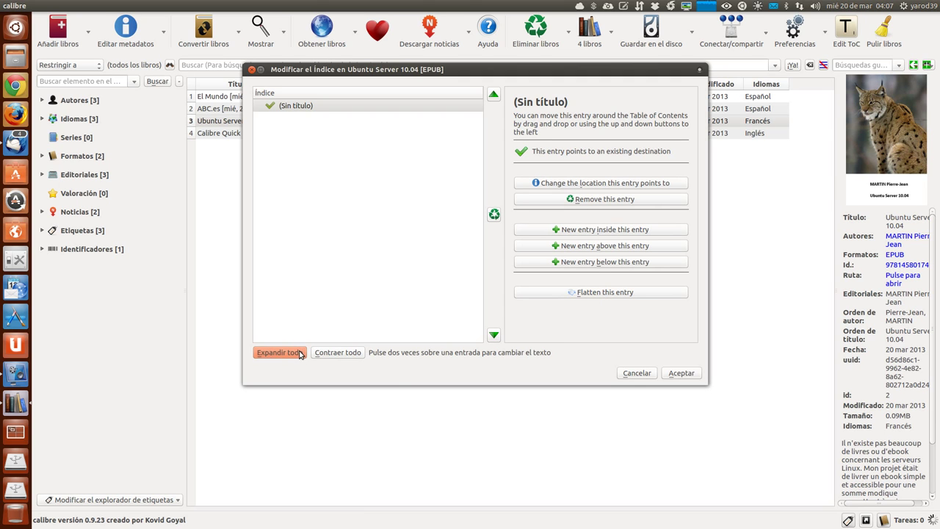
pyautogui.click(294, 107)
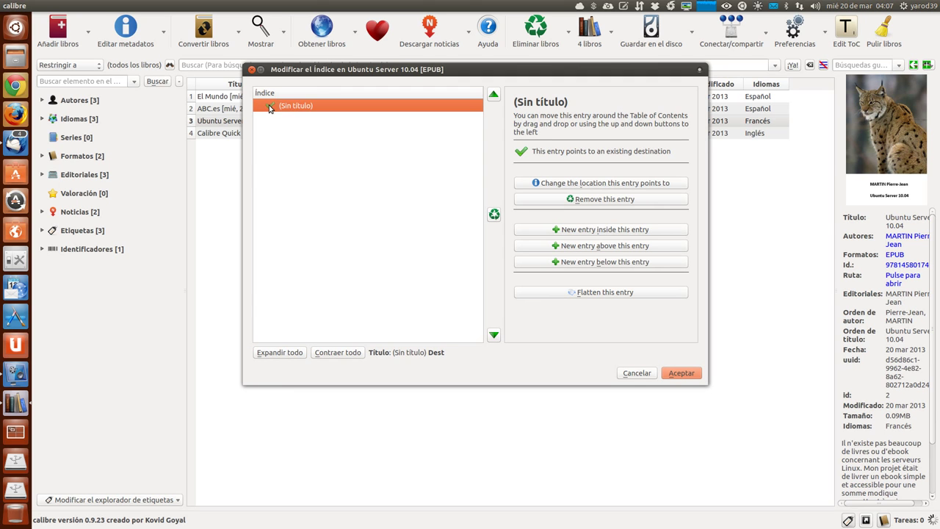
pyautogui.click(270, 108)
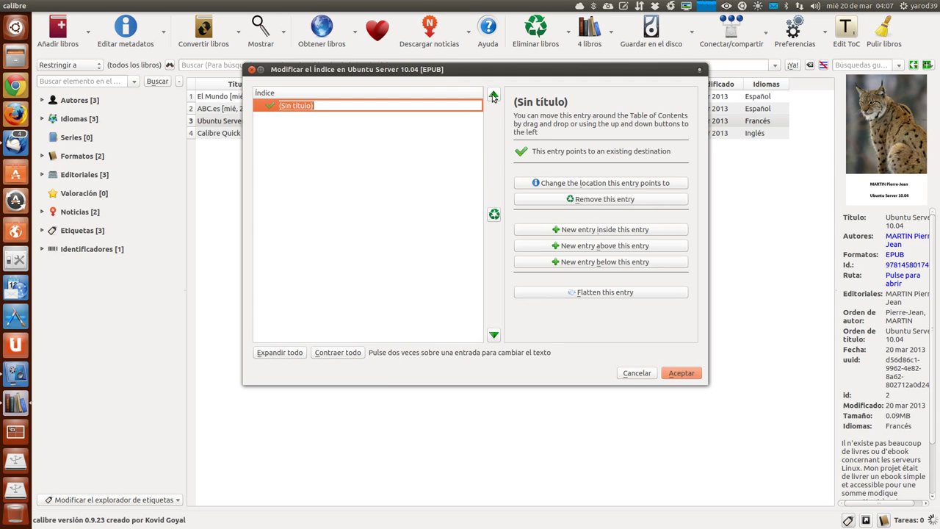
pyautogui.click(589, 293)
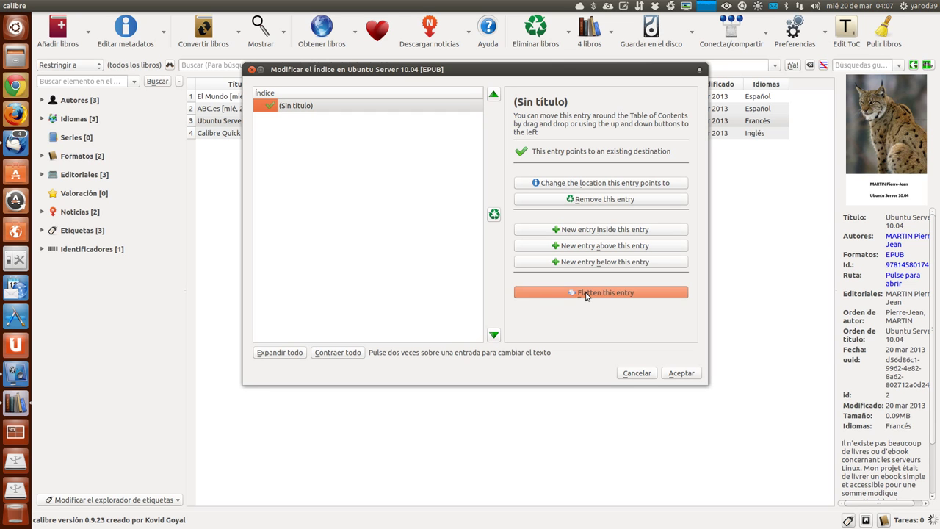
# Add an entry above (Sin título) pointing to the Configurer les interfaces réseaux file, and discard the table-of-contents edits
pyautogui.click(588, 250)
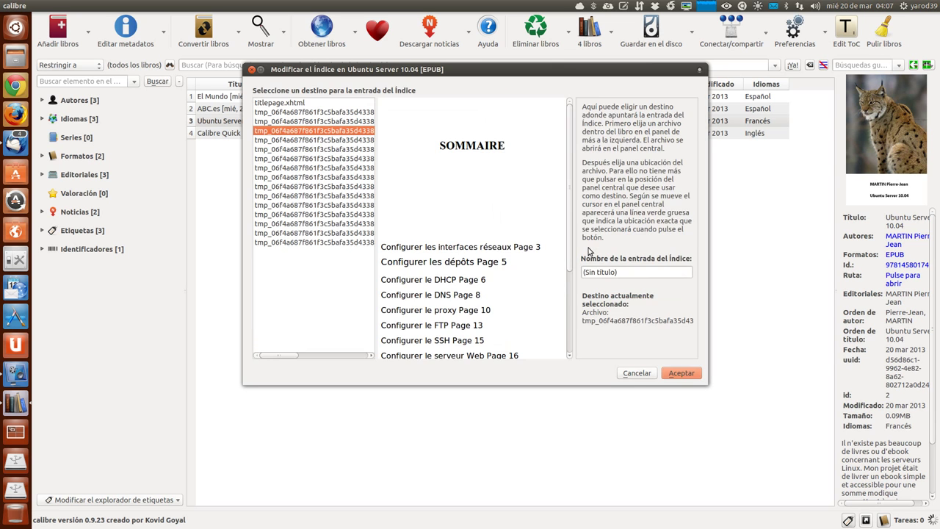
pyautogui.click(291, 141)
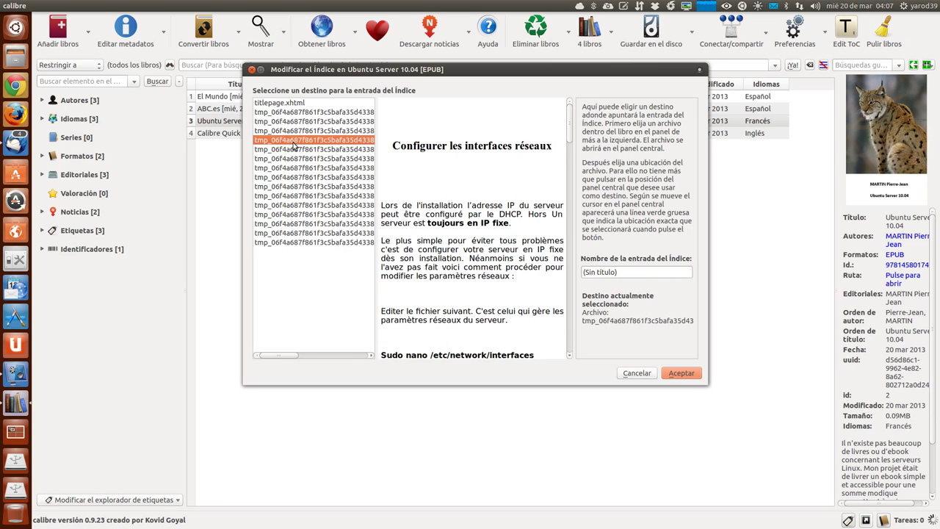
pyautogui.click(681, 374)
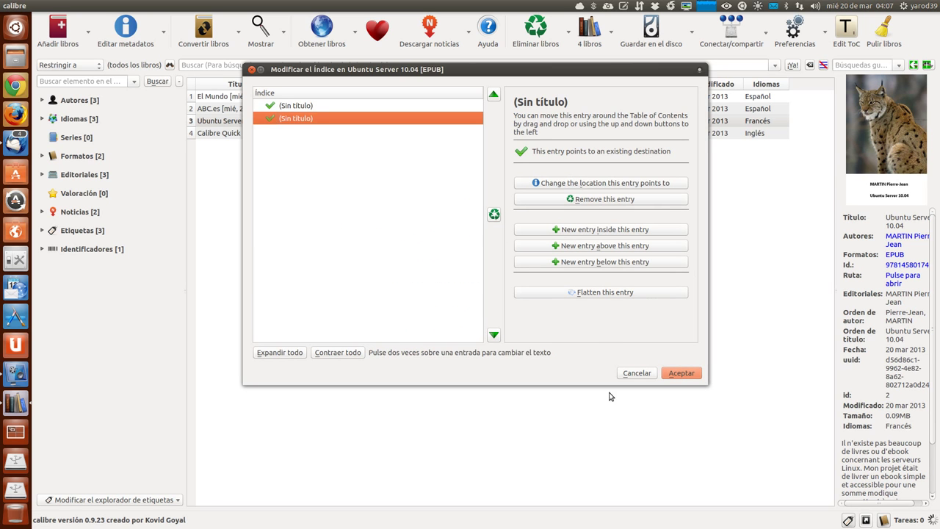
pyautogui.click(637, 374)
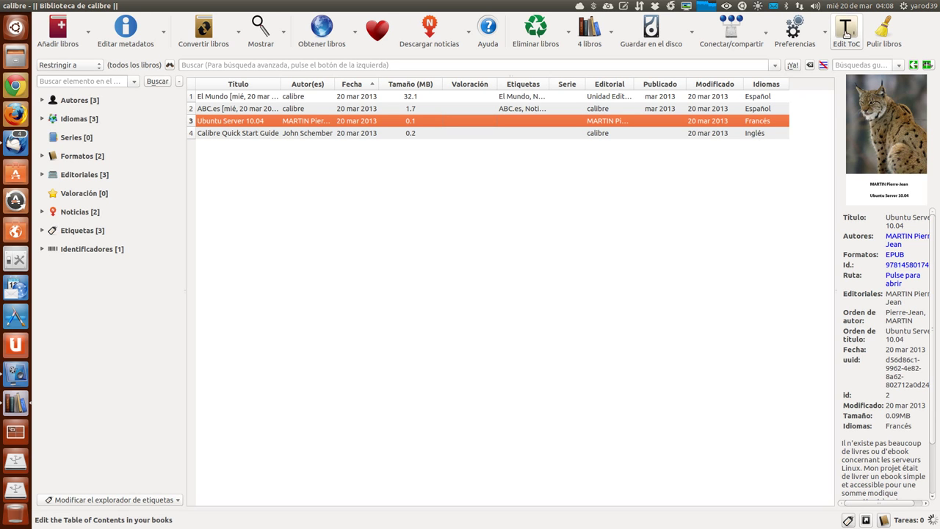
# Check in the preferences whether the Edit ToC user-interface action plugin can be customized, and leave the plugin settings
pyautogui.click(798, 34)
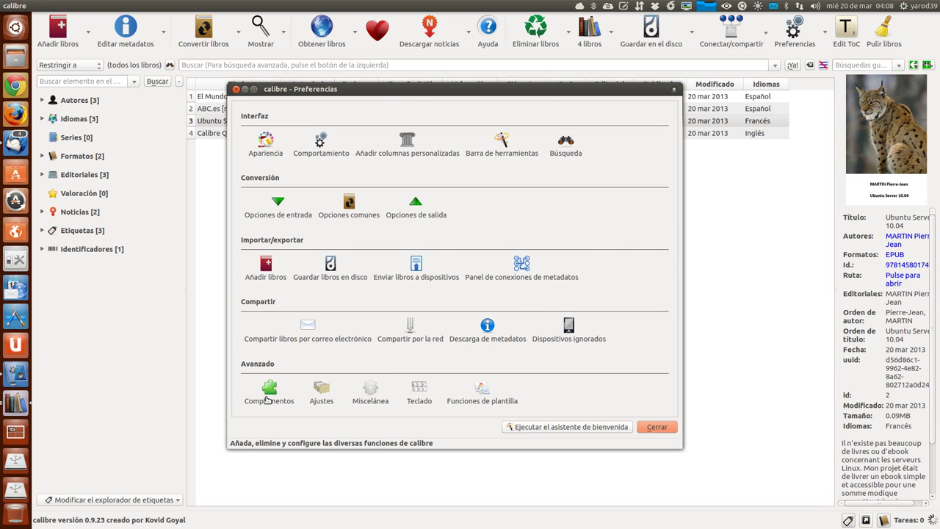
pyautogui.click(269, 395)
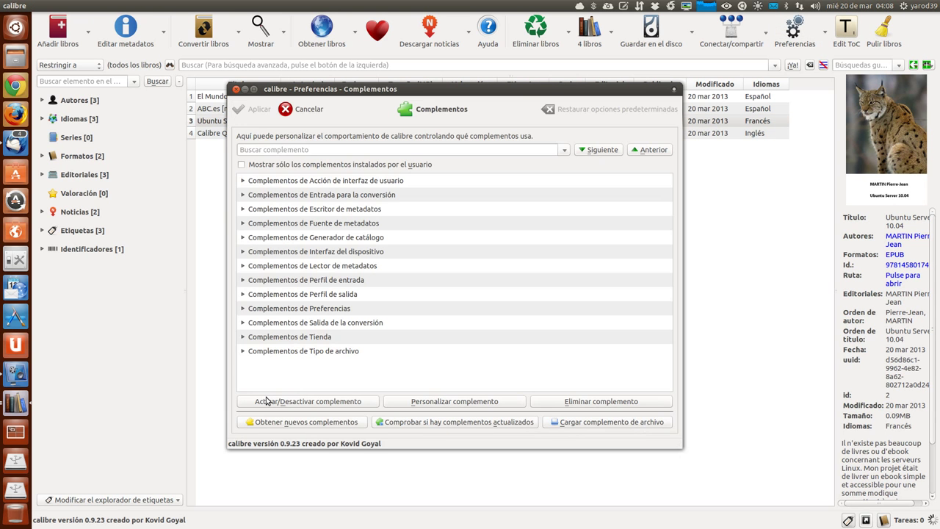
pyautogui.doubleClick(268, 183)
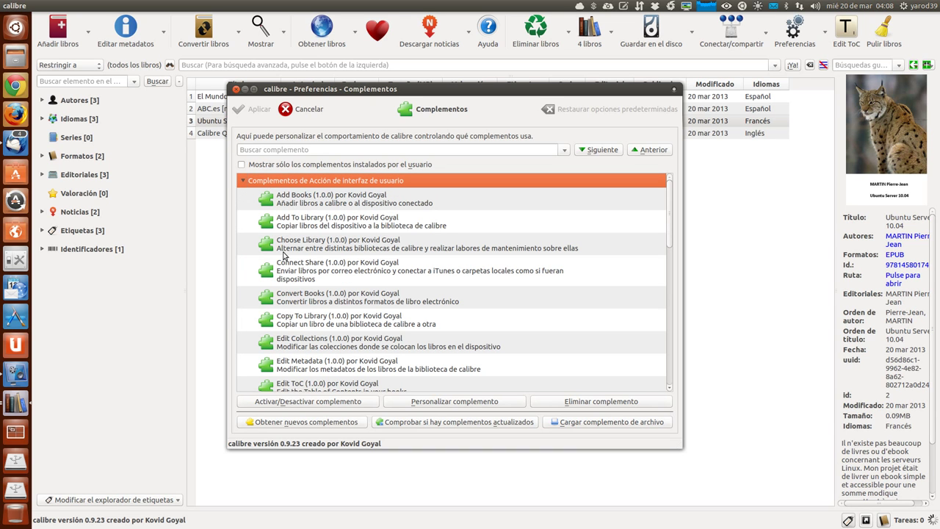
pyautogui.doubleClick(305, 387)
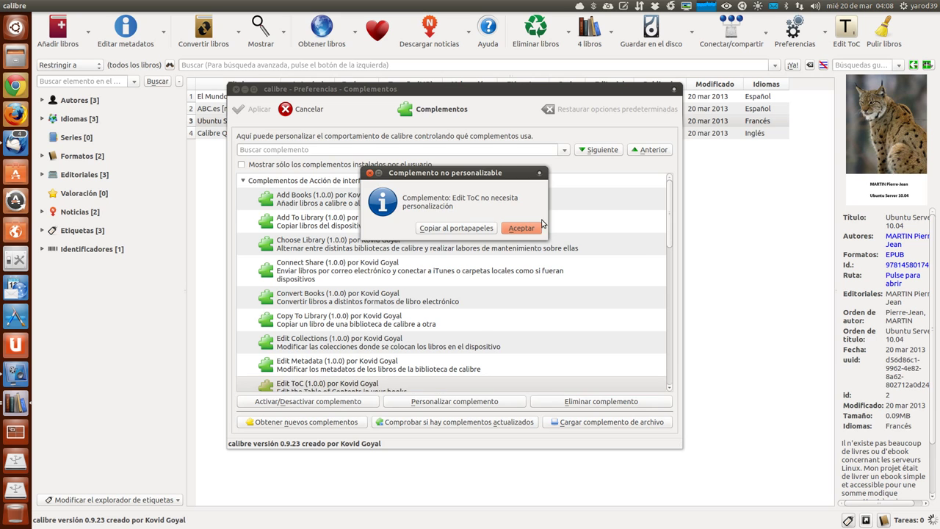
pyautogui.click(529, 229)
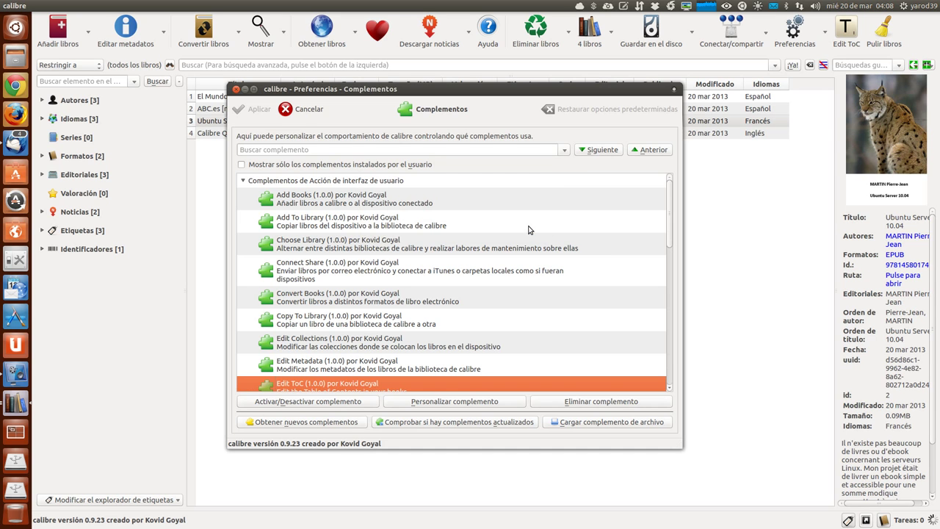
pyautogui.click(300, 111)
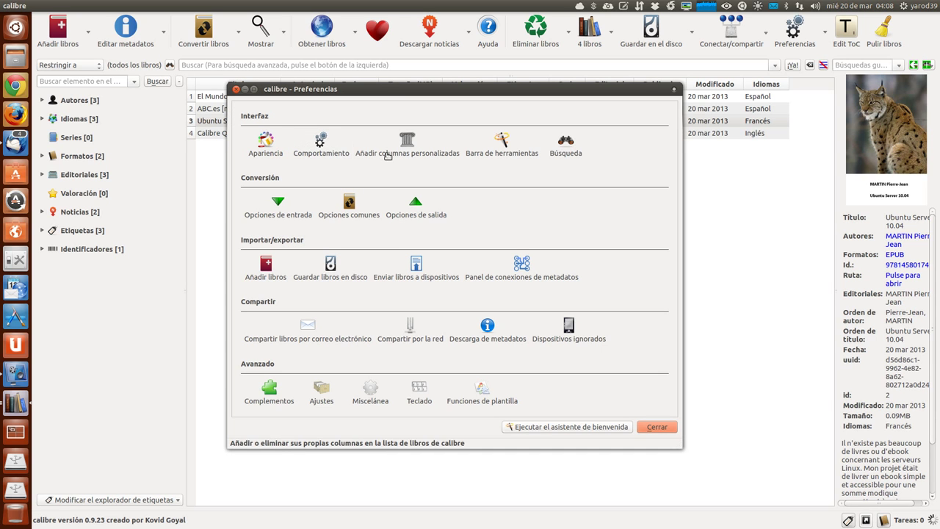
# View the available and current actions of the main toolbar in the toolbar preferences, and close the preferences
pyautogui.click(501, 150)
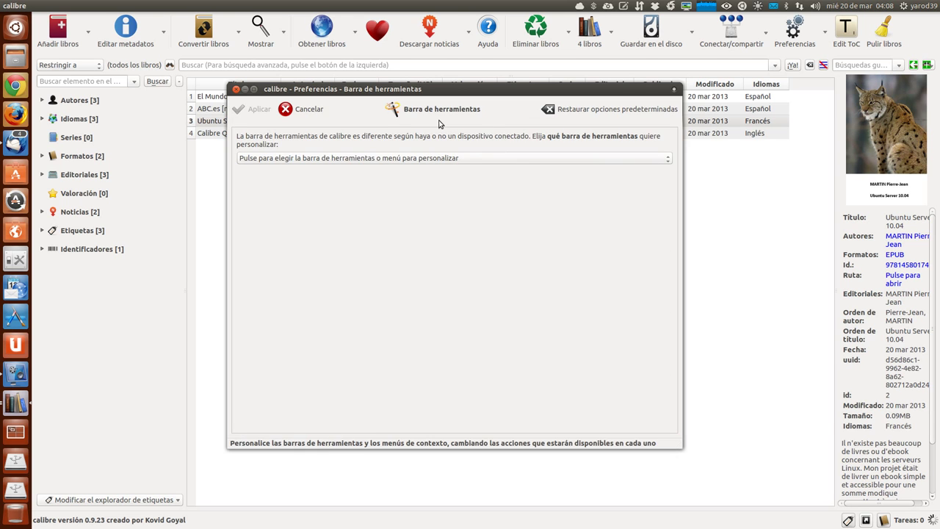
pyautogui.click(376, 166)
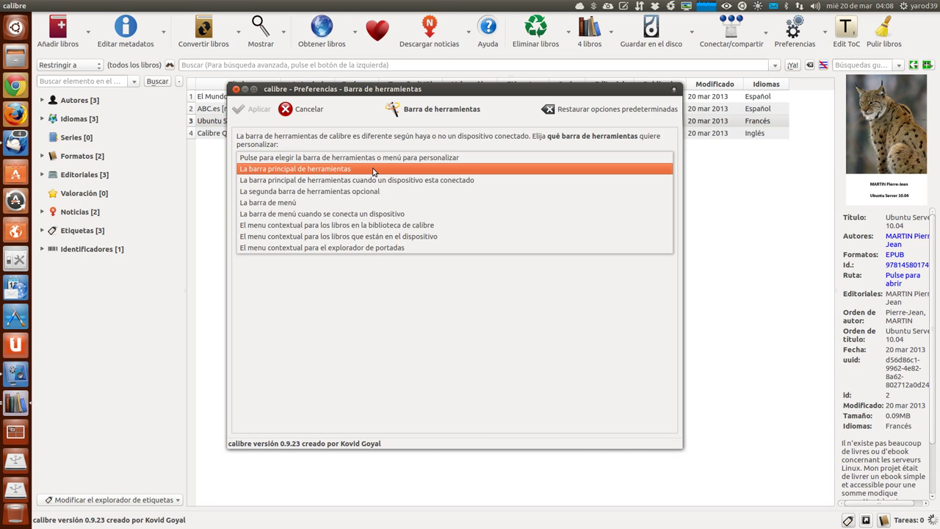
pyautogui.click(373, 169)
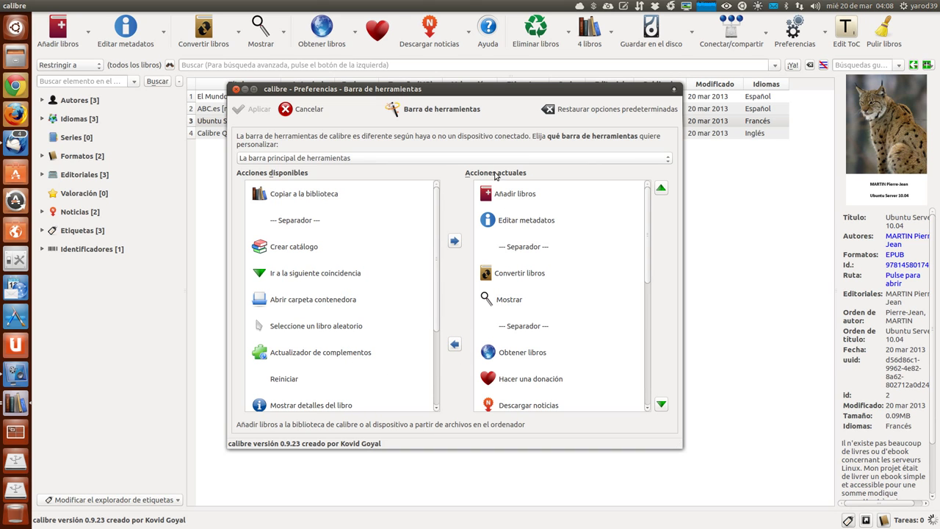
pyautogui.click(235, 88)
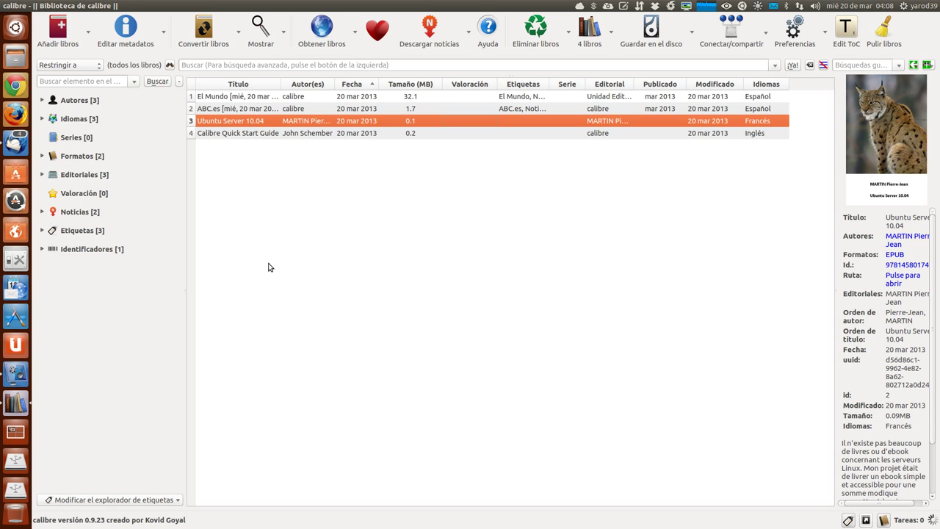
# Open the table of contents of Calibre Quick Start Guide and inspect its entries from the title to The Main Library Window
pyautogui.click(250, 137)
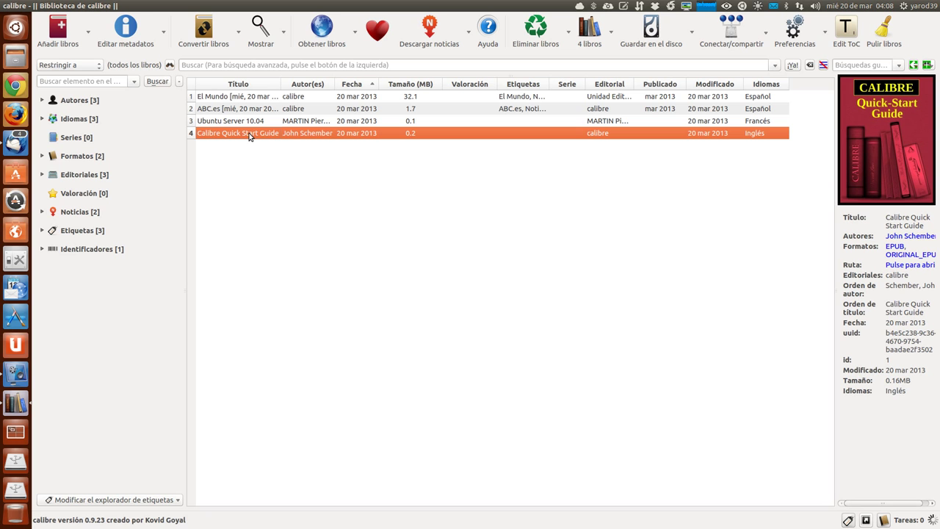
pyautogui.click(845, 31)
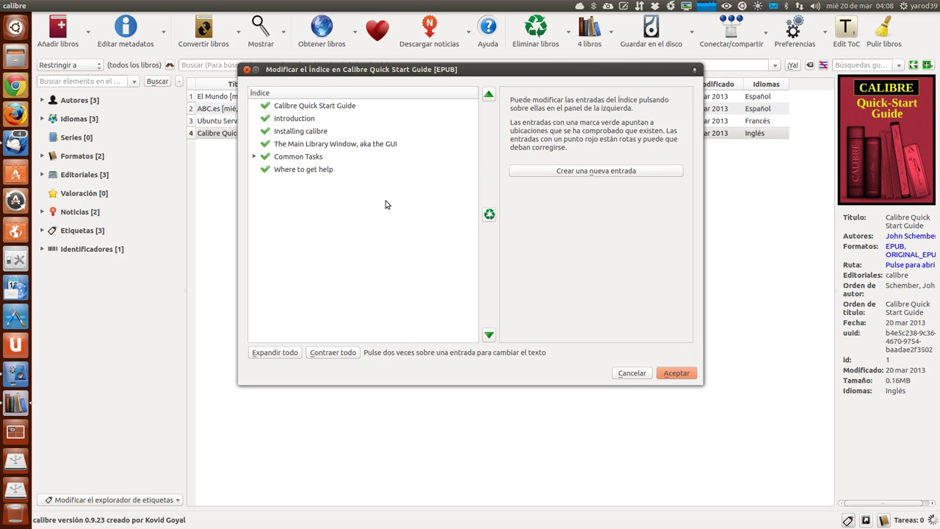
pyautogui.click(295, 106)
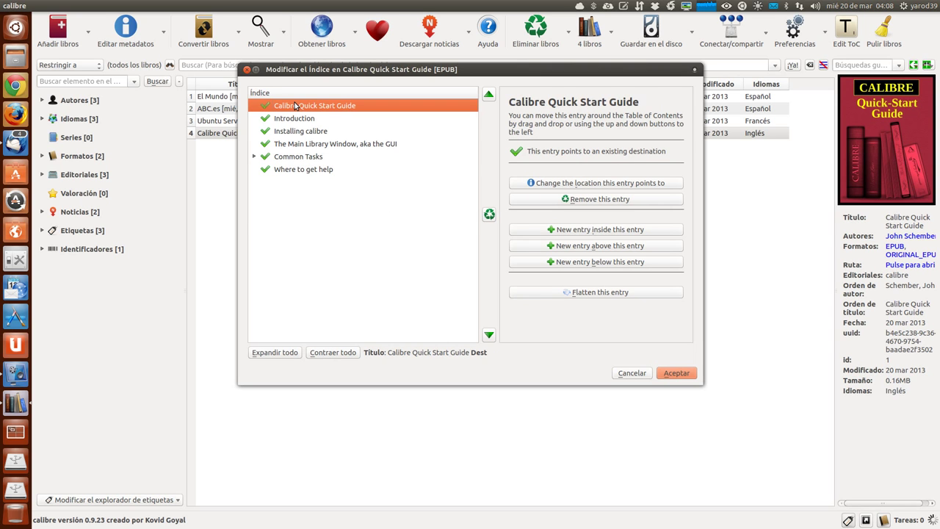
pyautogui.click(299, 118)
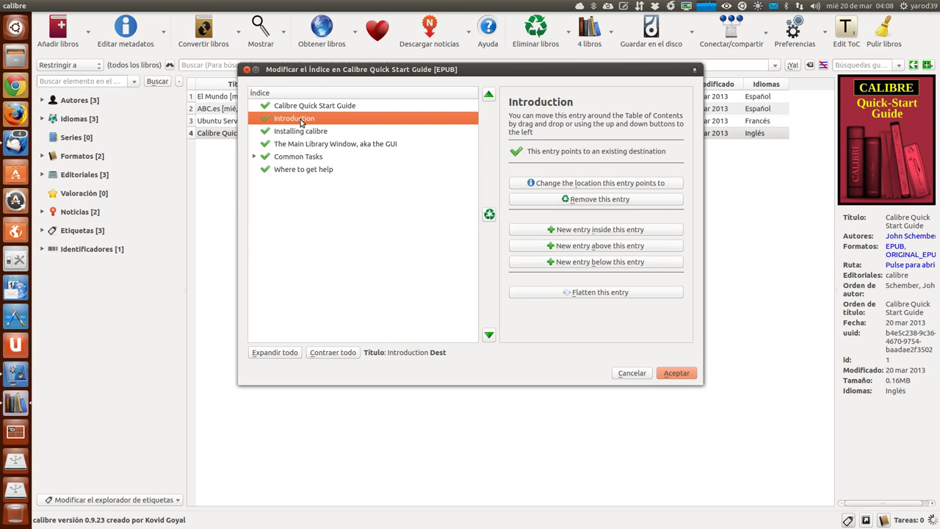
pyautogui.click(300, 131)
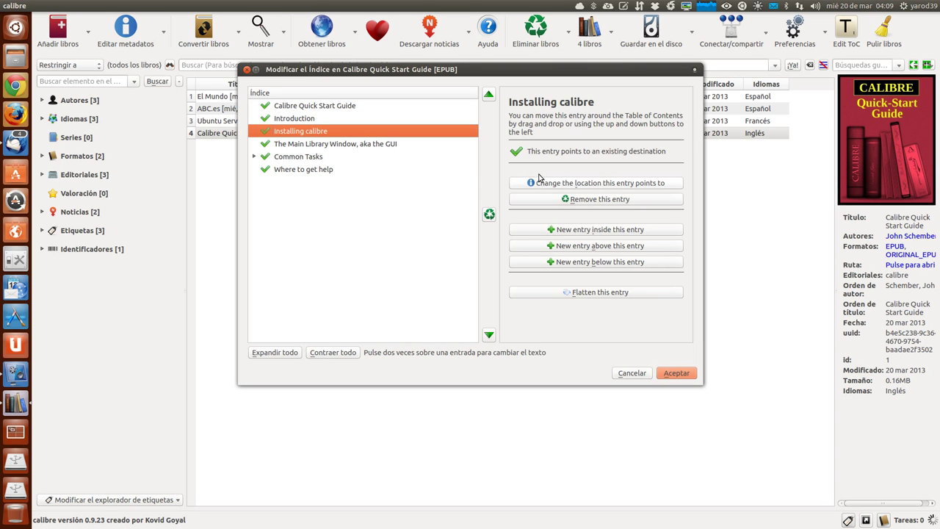
pyautogui.click(341, 145)
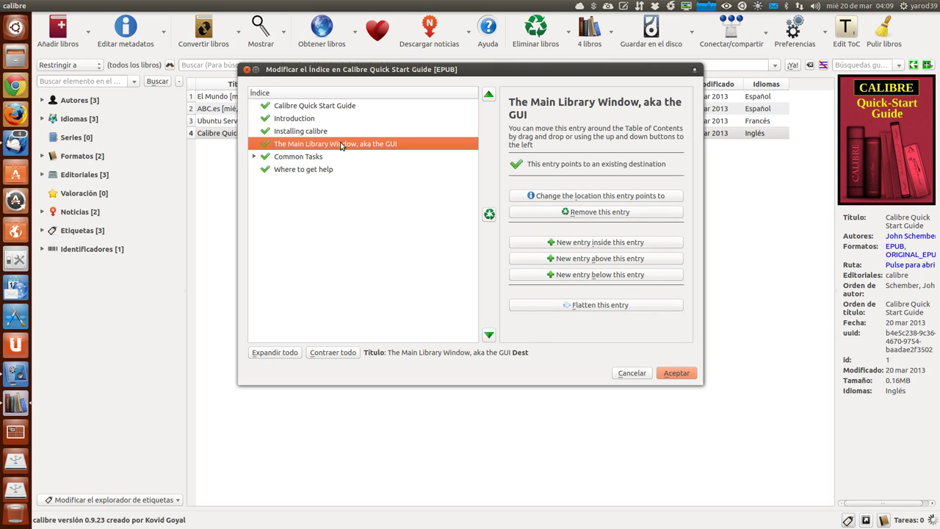
# Expand the whole table of contents and inspect Common Tasks and its sub-entries down to 2.1: Background
pyautogui.click(284, 354)
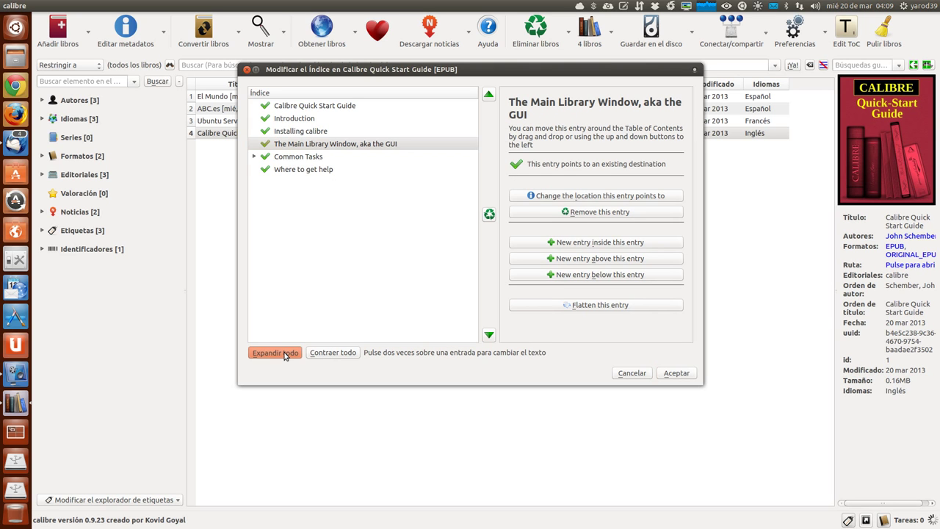
pyautogui.click(298, 159)
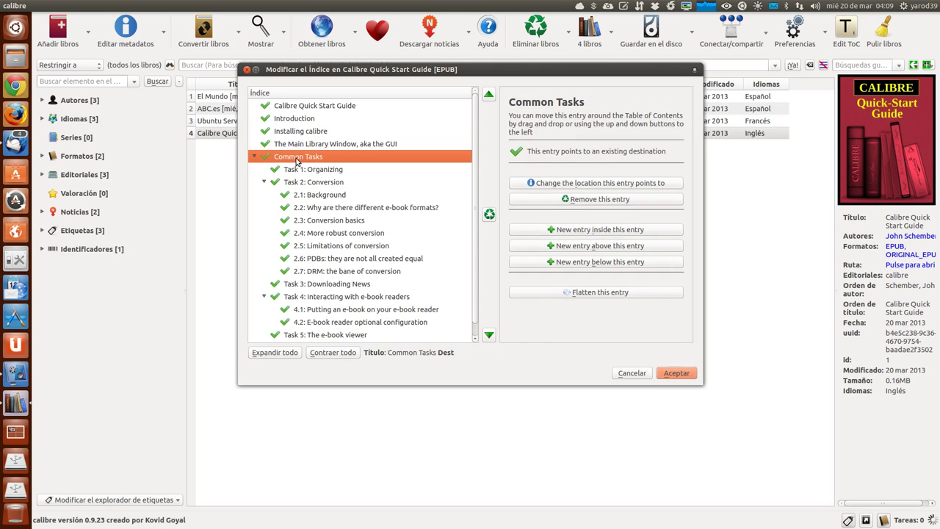
pyautogui.click(301, 170)
pyautogui.click(304, 183)
pyautogui.click(305, 193)
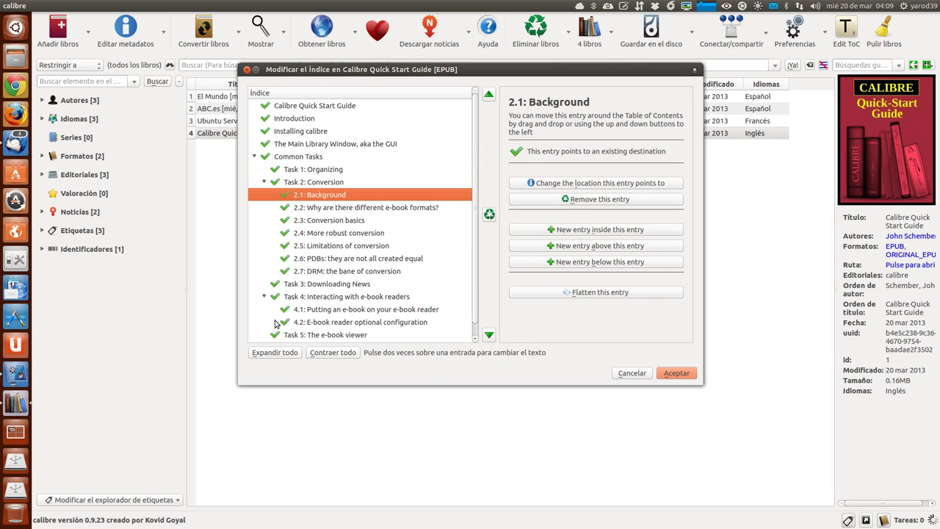
pyautogui.click(276, 143)
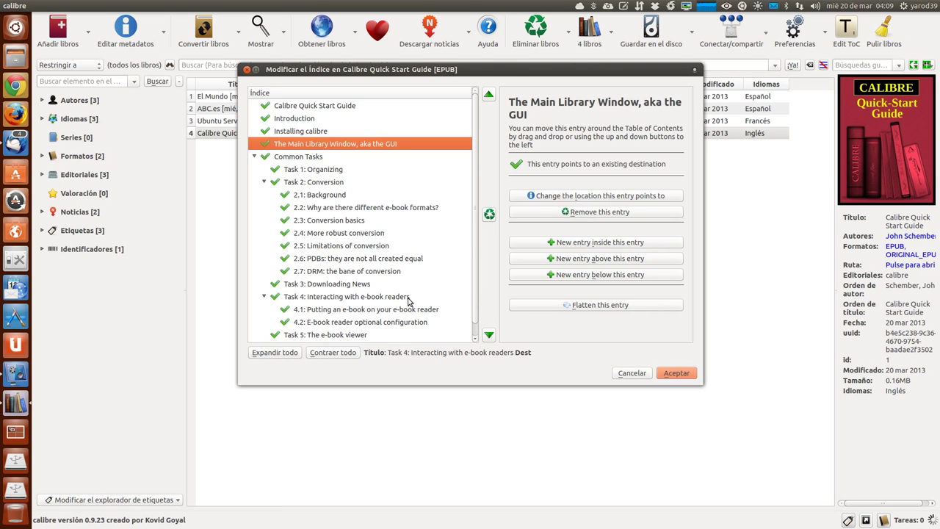
# Flatten the Task 1: Organizing entry under Common Tasks and save the table of contents
pyautogui.click(310, 171)
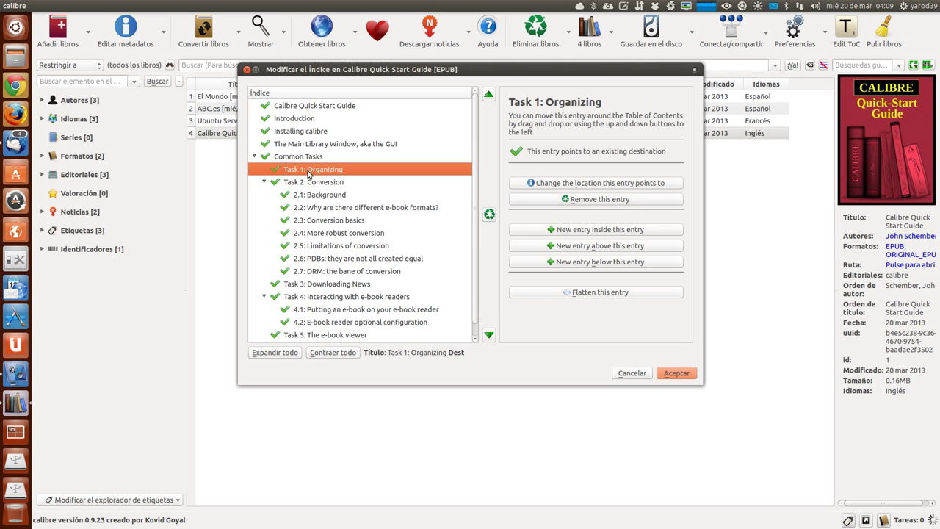
pyautogui.moveTo(310, 175); pyautogui.dragTo(278, 179)
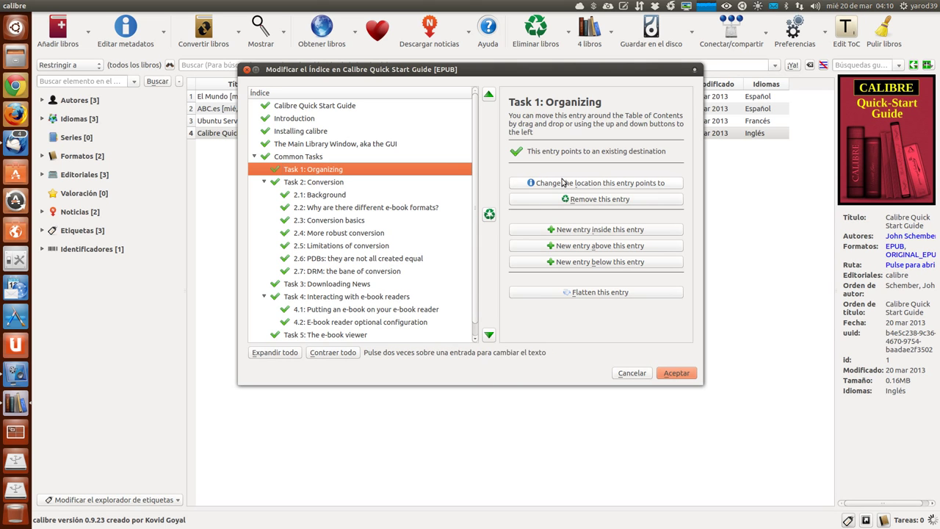
pyautogui.click(601, 293)
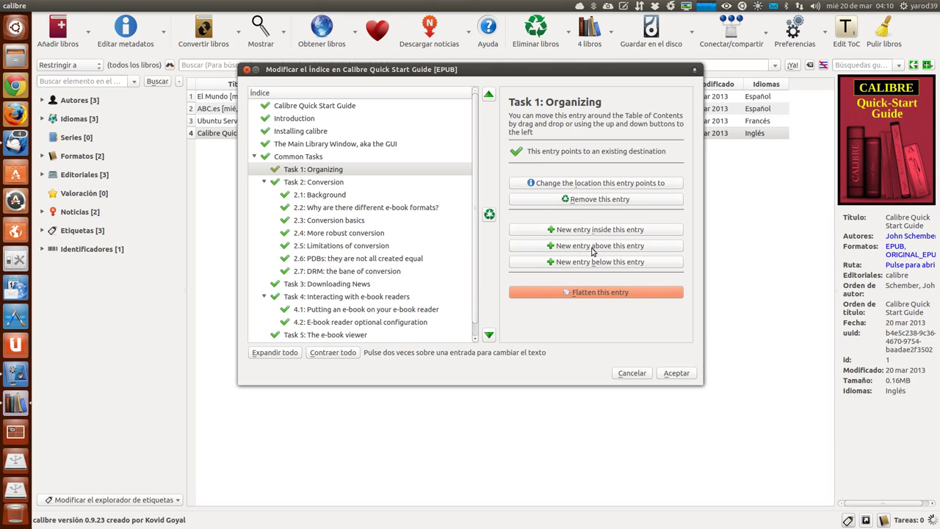
pyautogui.click(675, 373)
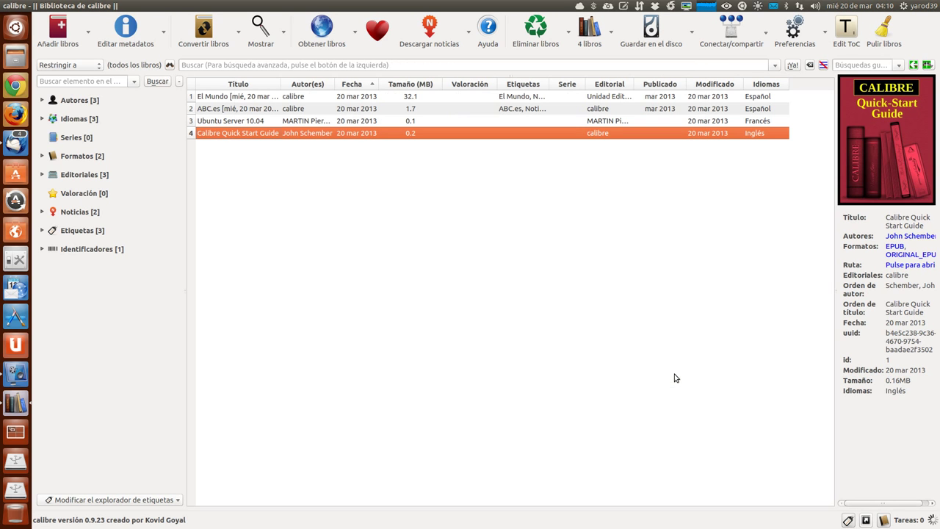
# Reopen the guide's table of contents and view the destination of Task 1: Organizing under Common Tasks without changing it
pyautogui.click(845, 31)
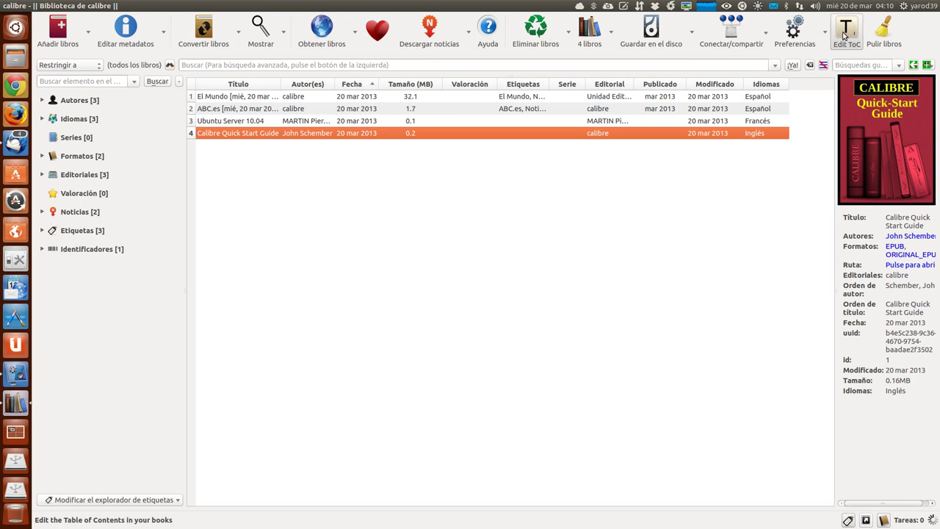
pyautogui.doubleClick(294, 156)
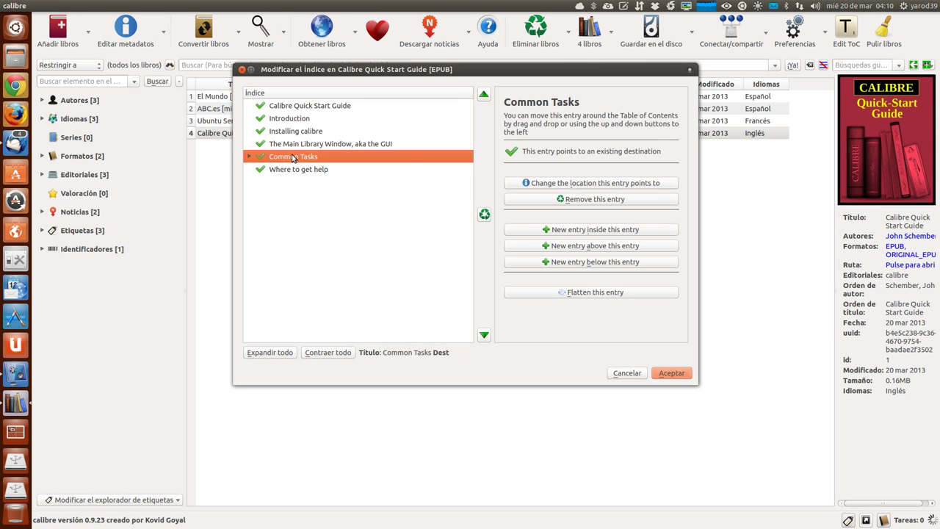
pyautogui.click(254, 159)
pyautogui.click(251, 157)
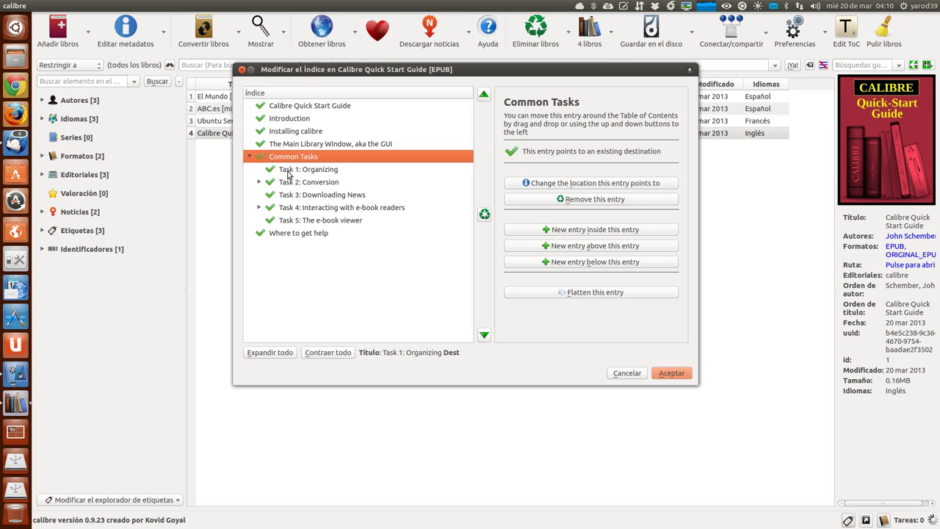
pyautogui.click(289, 172)
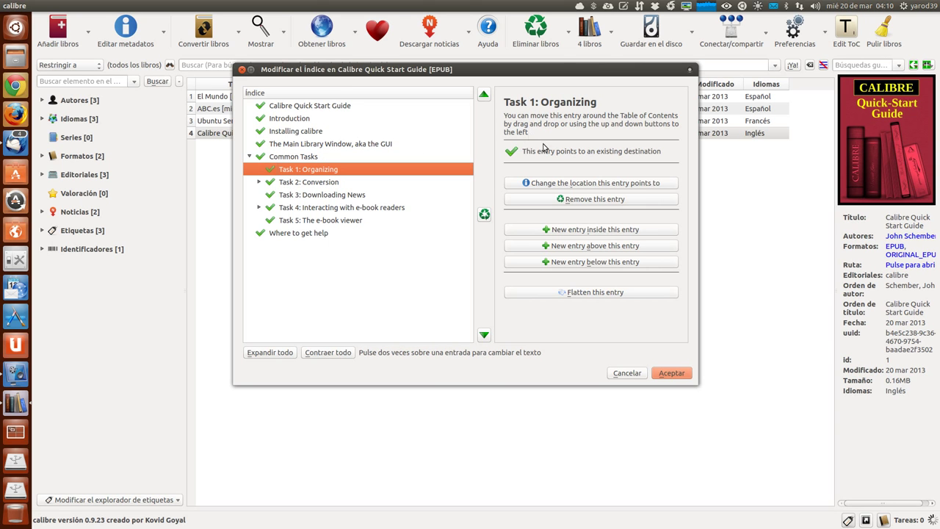
pyautogui.click(551, 185)
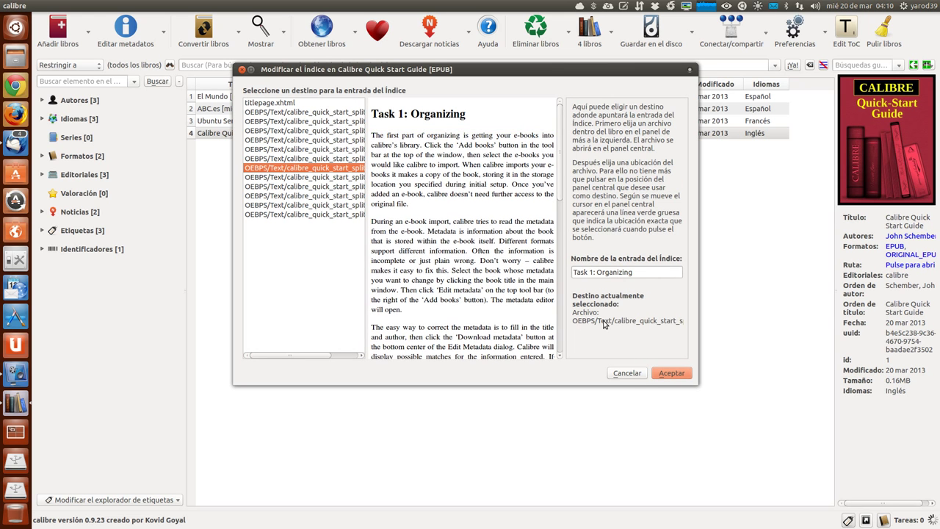
pyautogui.click(627, 373)
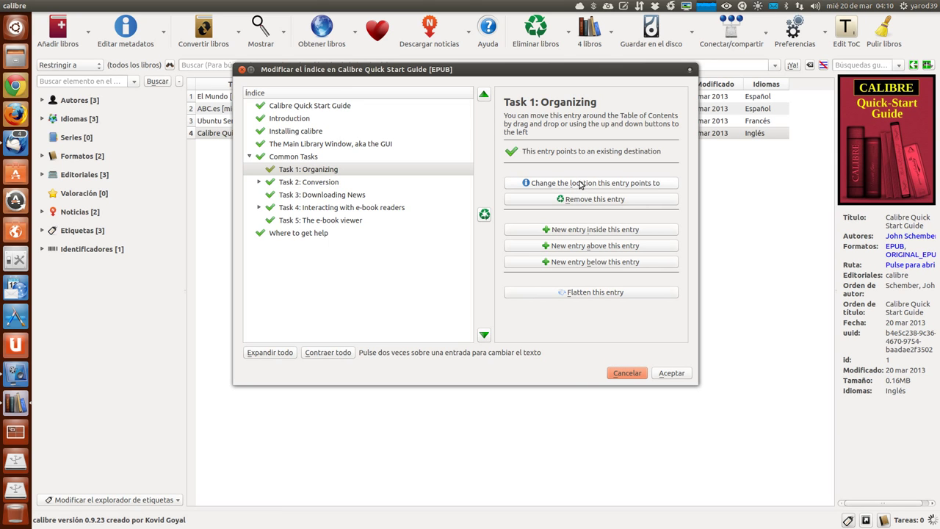
# Point the Task 1: Organizing entry to a paragraph within its current file and save the table of contents
pyautogui.click(607, 294)
pyautogui.click(579, 184)
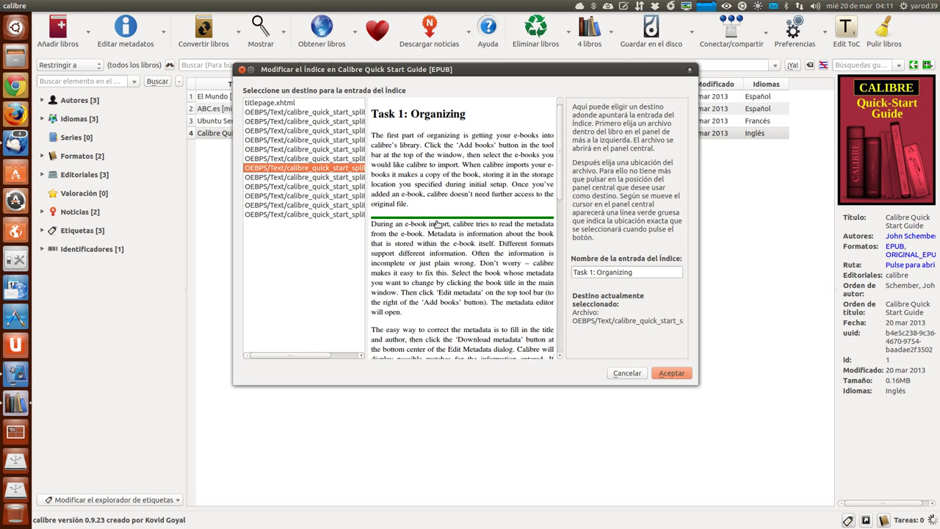
pyautogui.click(432, 196)
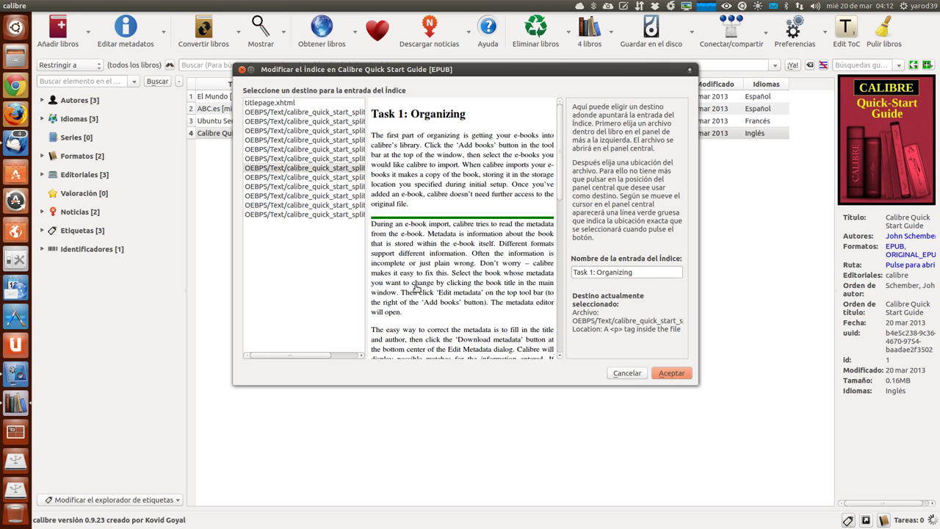
pyautogui.click(678, 375)
pyautogui.click(672, 375)
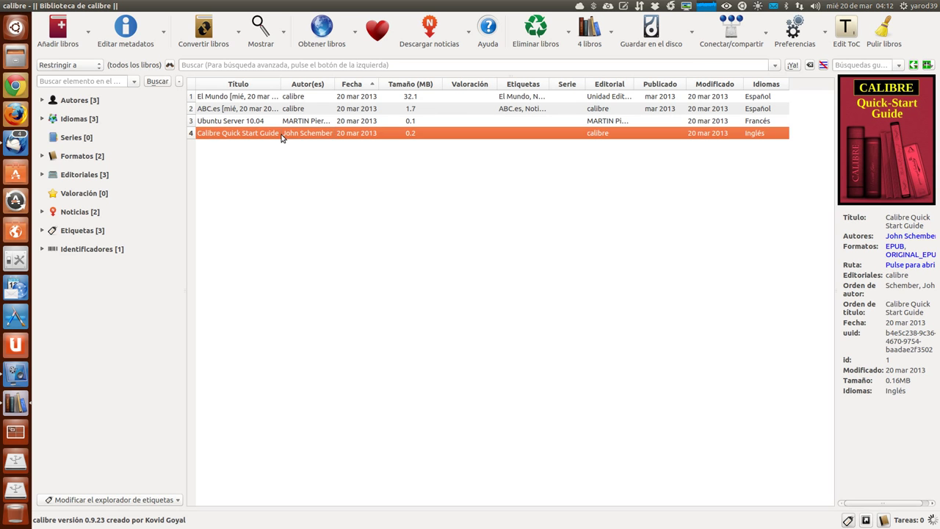
# Filter the library to show only the books that have tags
pyautogui.press('F2')
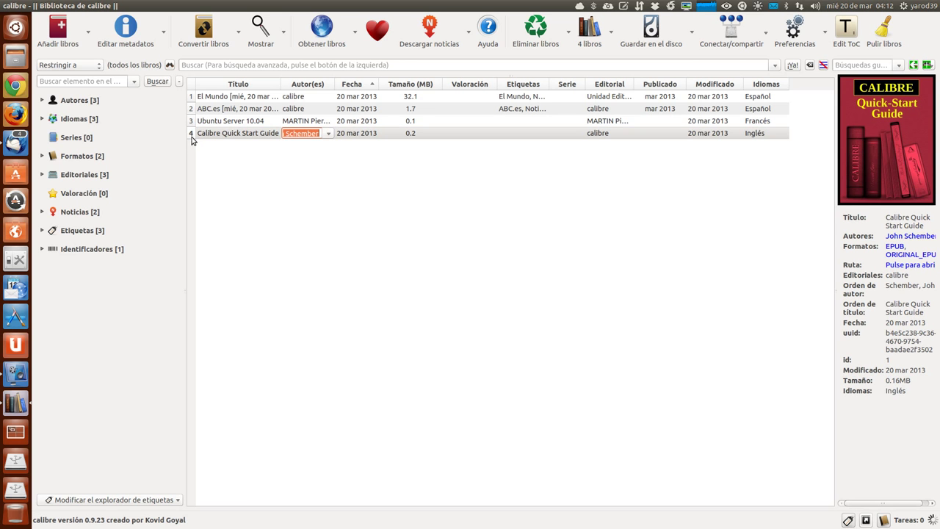
pyautogui.press('Escape')
pyautogui.click(73, 230)
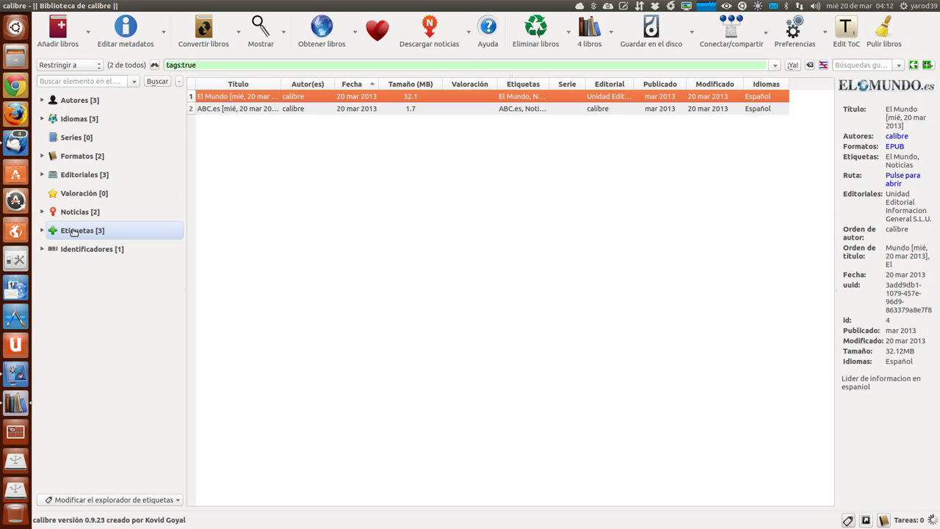
# Filter the library by Noticias, switch to books with a publisher, and end with the books that have formats
pyautogui.click(73, 213)
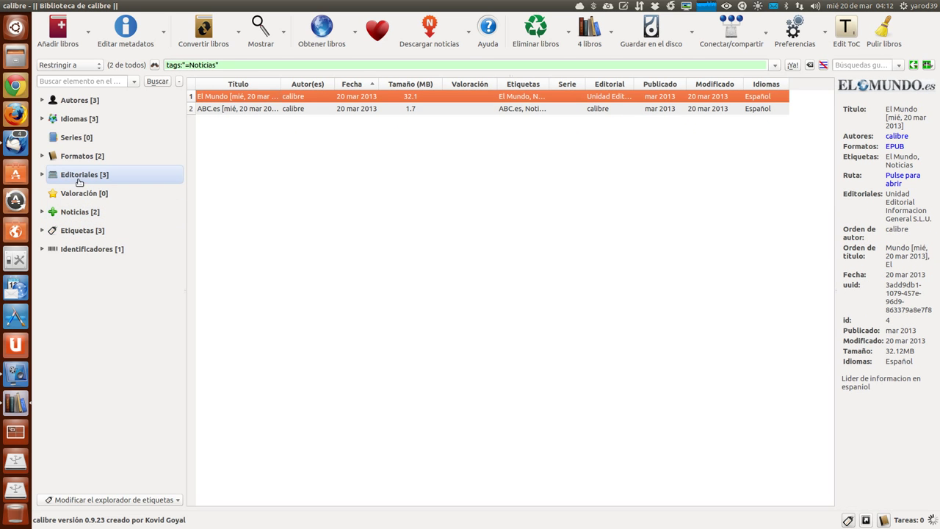
pyautogui.click(78, 176)
pyautogui.click(76, 156)
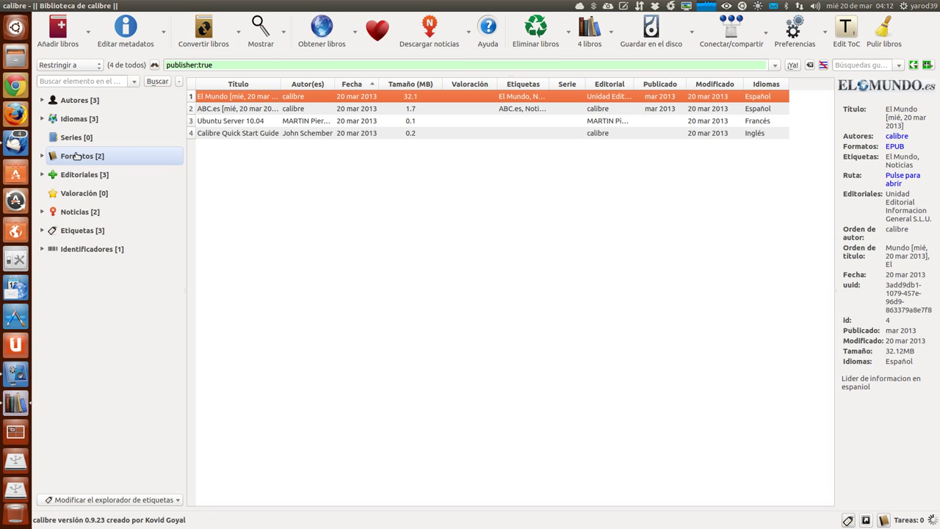
# Open the Calibre Quick Start Guide in the e-book viewer and show its table of contents
pyautogui.click(230, 133)
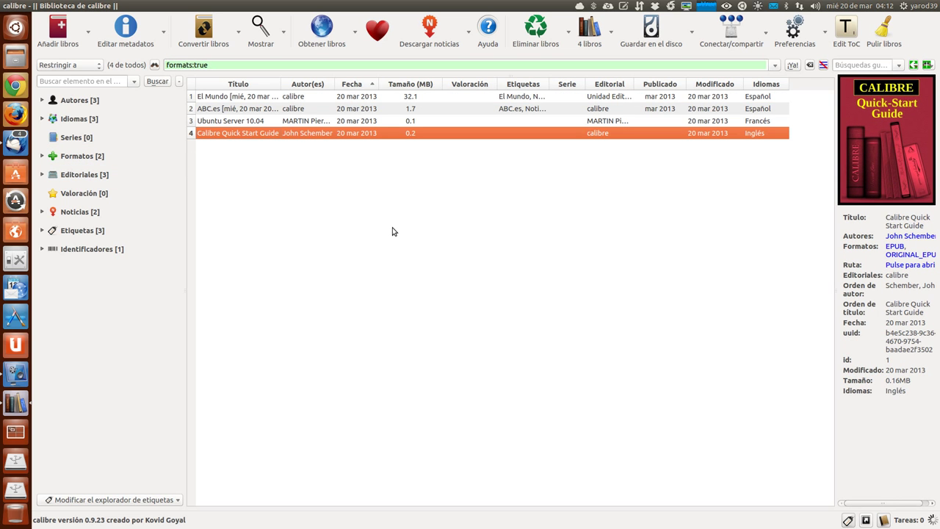
pyautogui.doubleClick(268, 136)
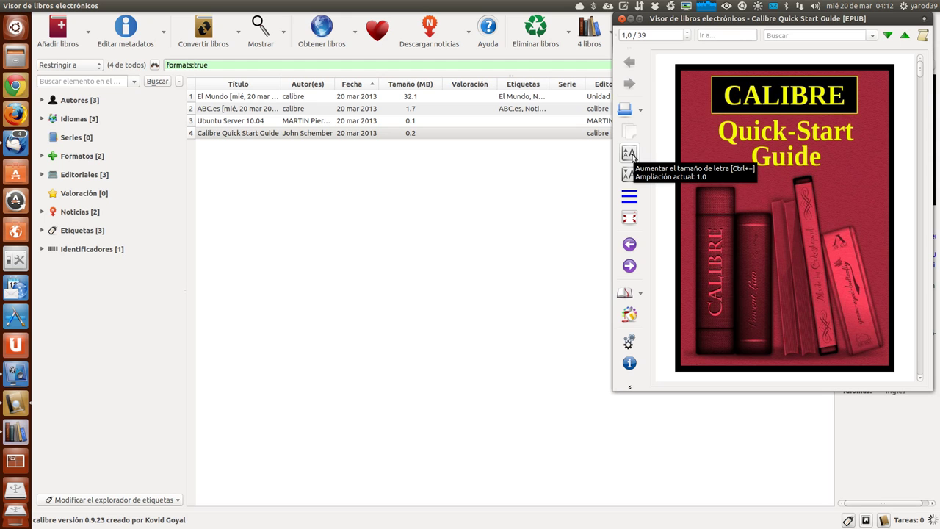
pyautogui.click(640, 109)
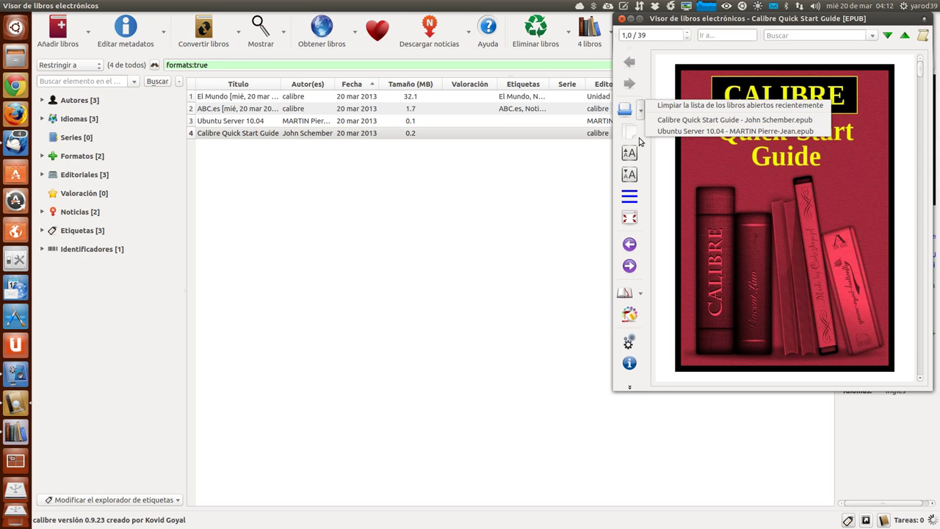
pyautogui.click(631, 198)
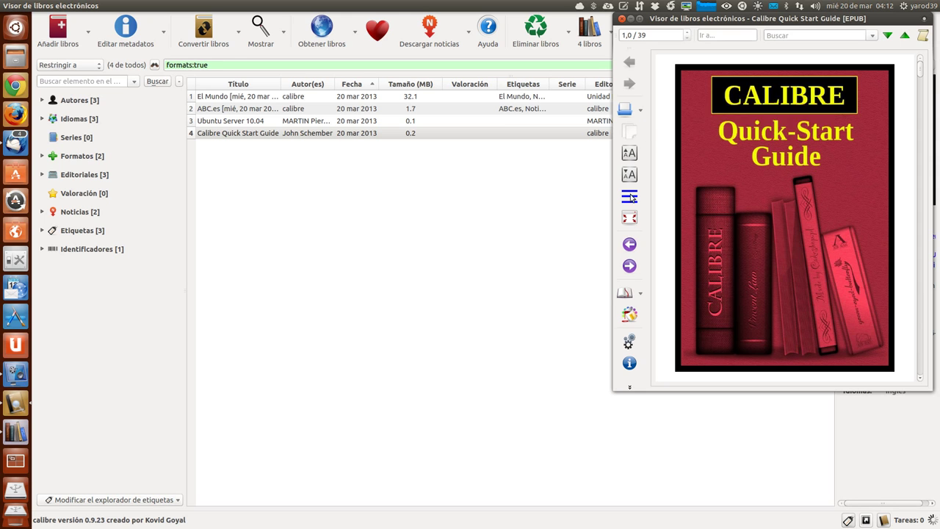
pyautogui.click(631, 197)
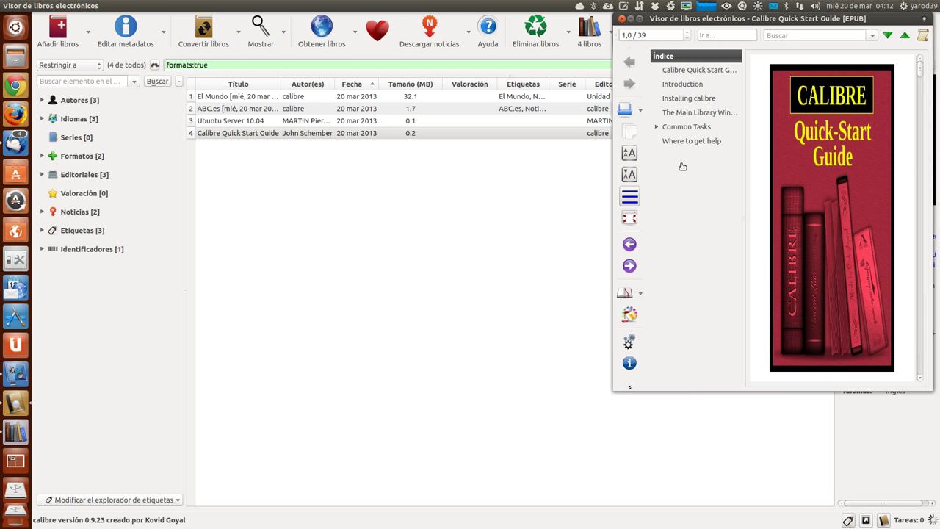
# Go through the guide's table of contents entries from the beginning to Task 2: Conversion, and close the viewer
pyautogui.click(684, 74)
pyautogui.click(688, 84)
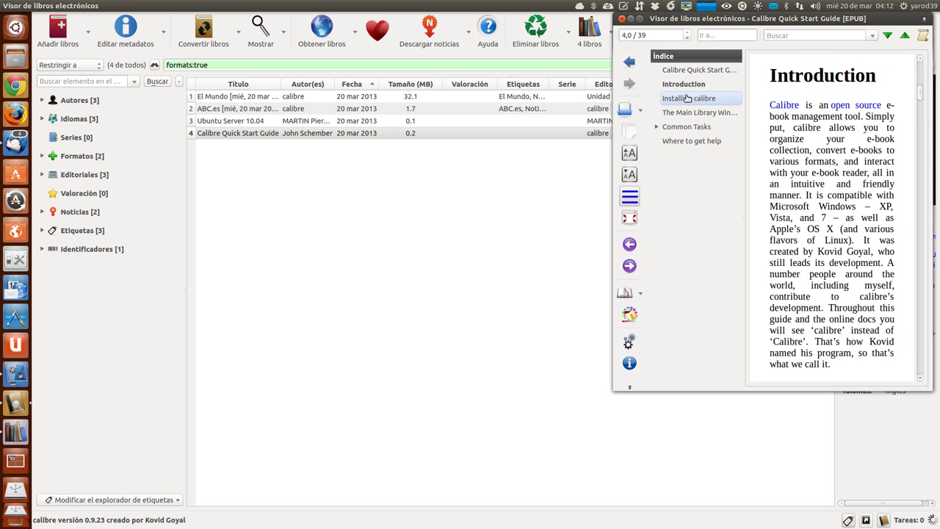
pyautogui.click(687, 100)
pyautogui.click(684, 112)
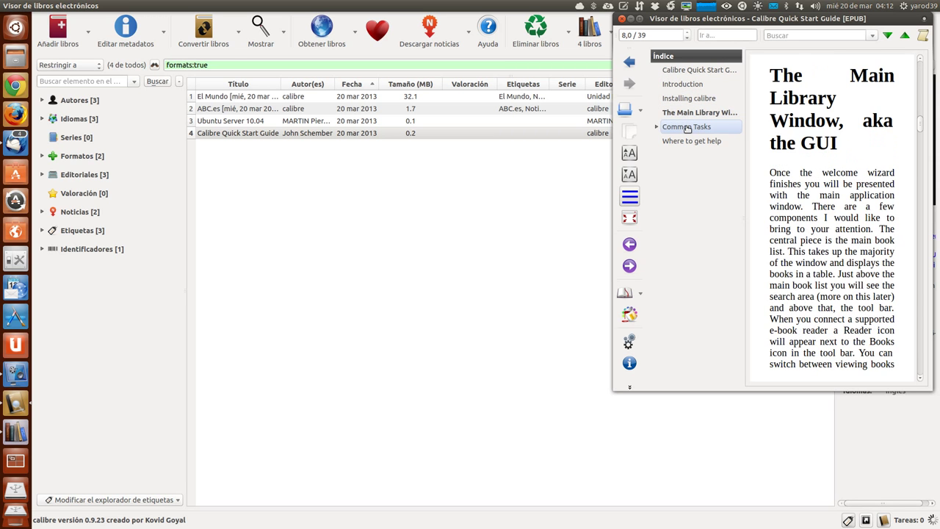
pyautogui.click(687, 128)
pyautogui.click(687, 141)
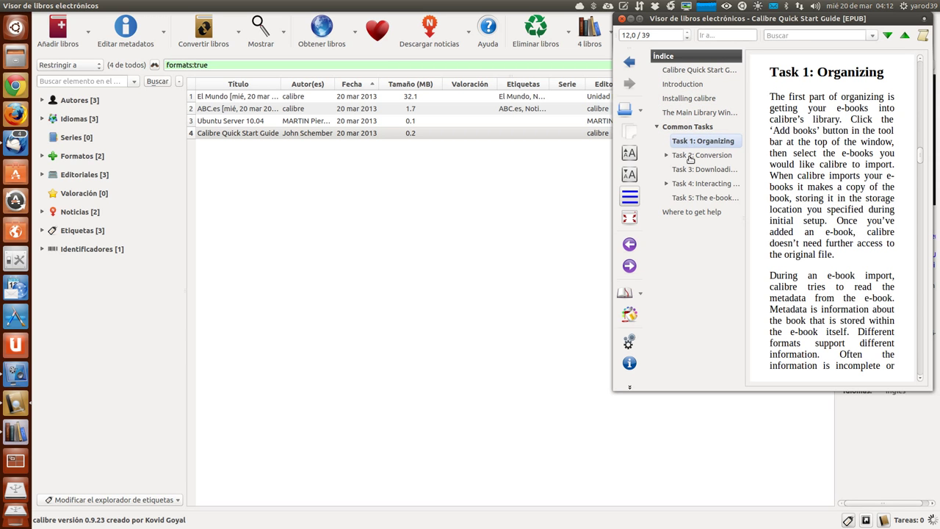
pyautogui.click(691, 158)
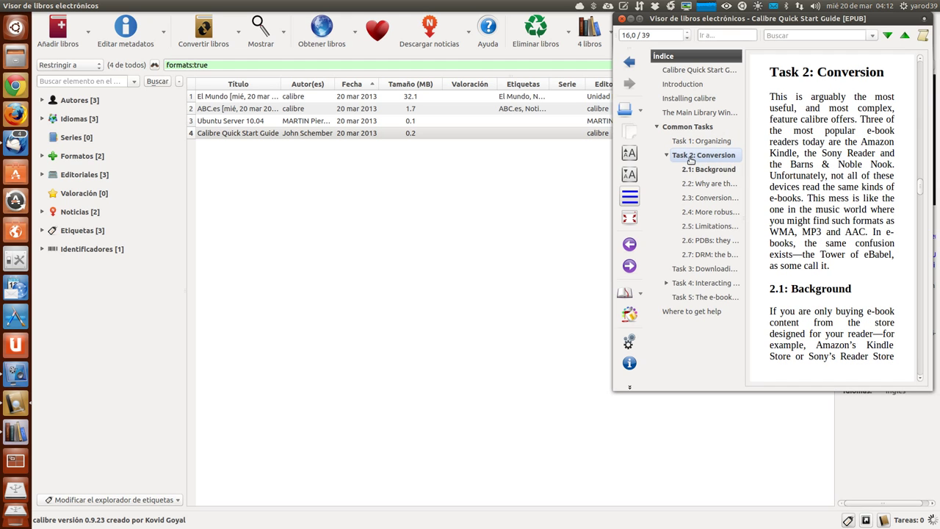
pyautogui.click(622, 20)
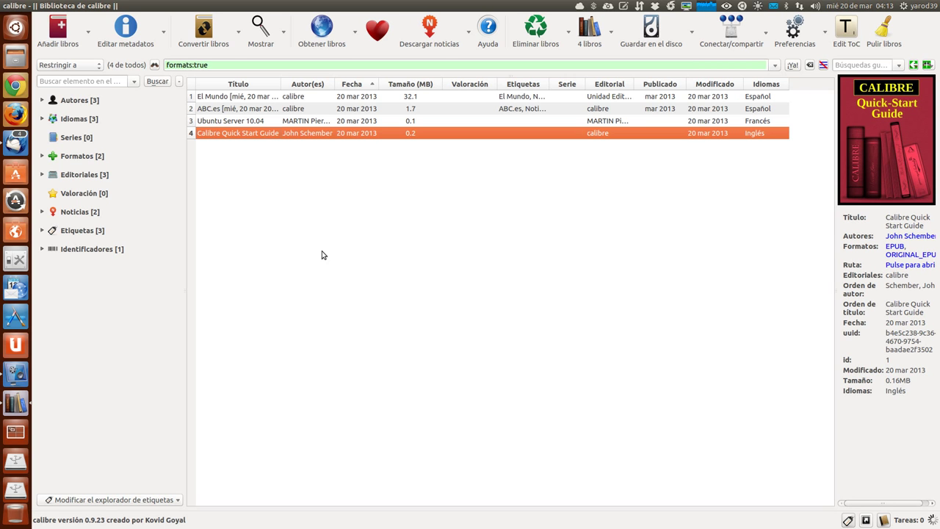
# View the metadata of the Calibre Quick Start Guide and accept it as it is
pyautogui.click(117, 27)
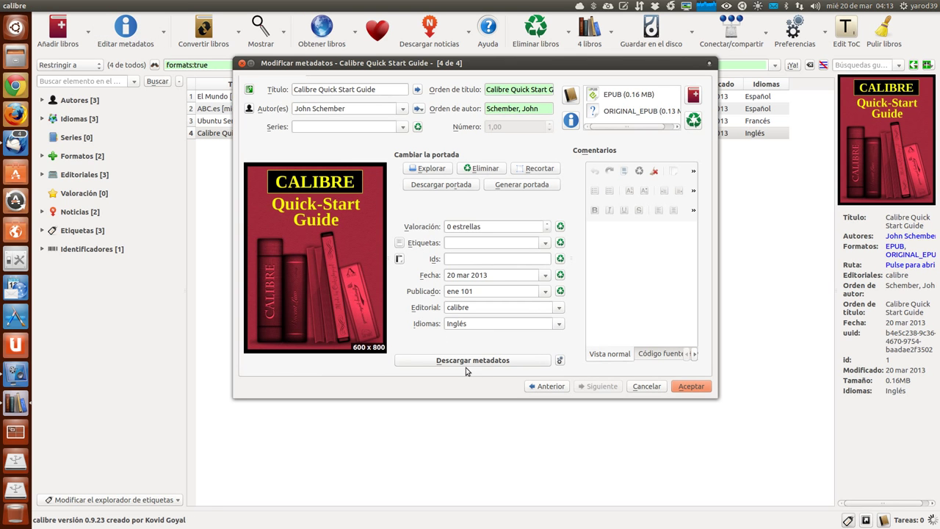
pyautogui.click(690, 387)
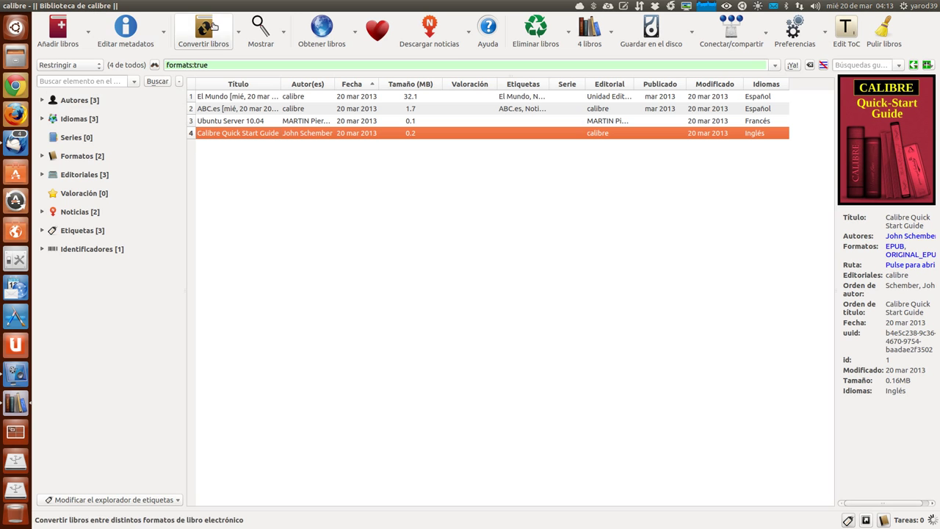
# Open the conversion settings for the Calibre Quick Start Guide and examine the input format, metadata, EPUB output and appearance options
pyautogui.click(204, 28)
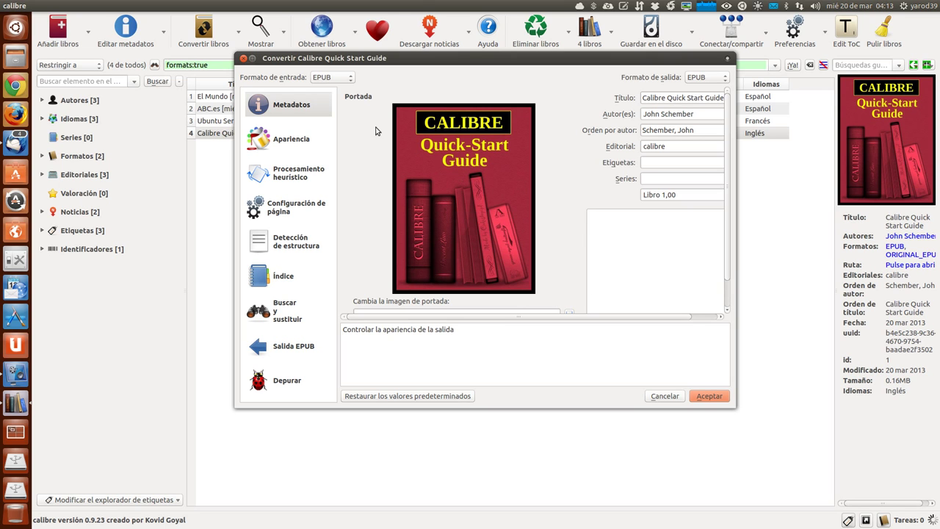
pyautogui.click(351, 78)
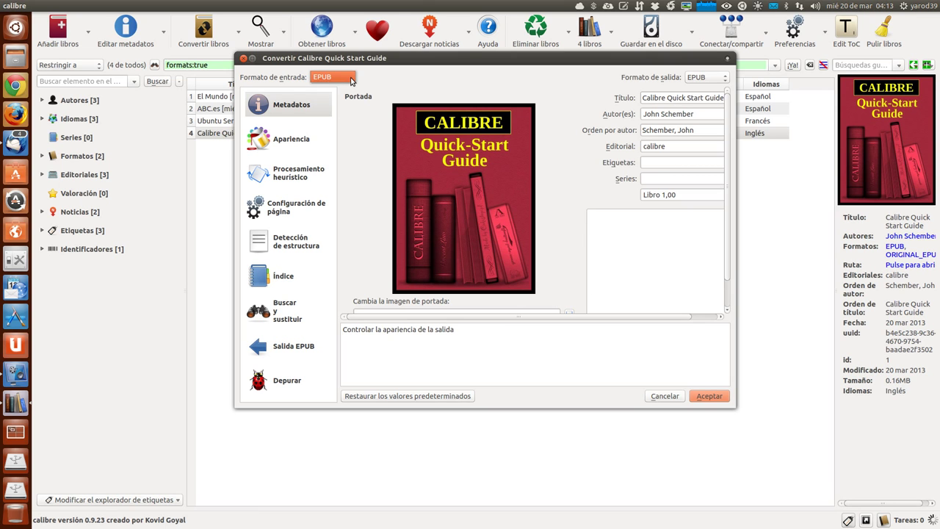
pyautogui.click(369, 261)
pyautogui.scroll(-2, 369, 261)
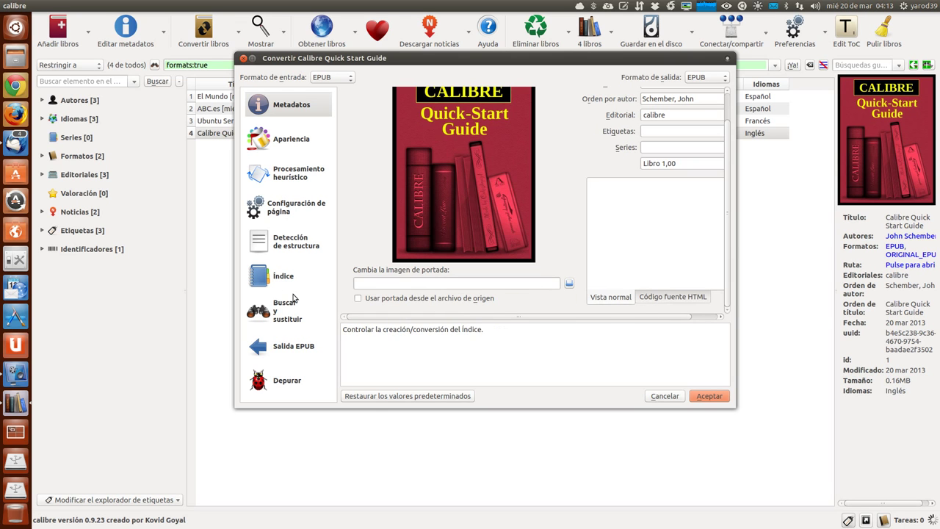
pyautogui.click(297, 350)
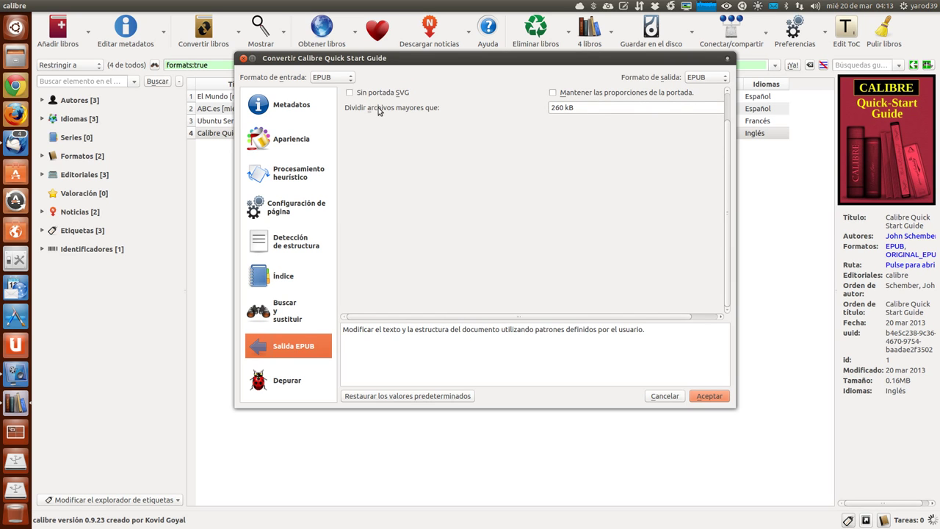
pyautogui.click(296, 104)
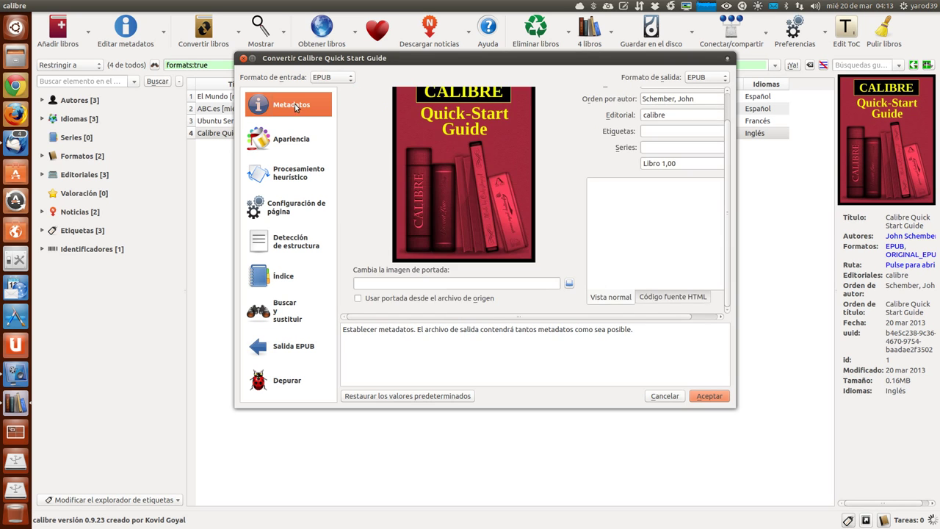
pyautogui.click(289, 144)
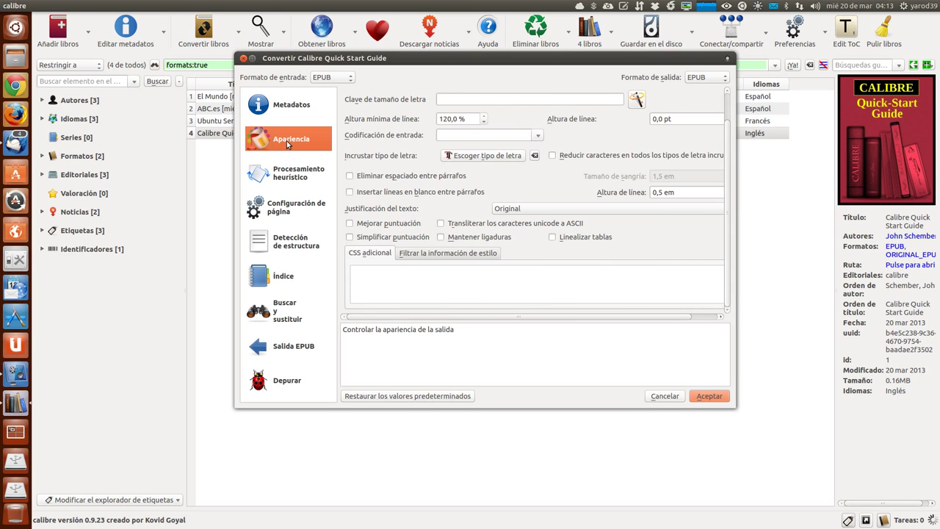
# View the available output formats for the conversion and cancel without converting the guide
pyautogui.click(726, 78)
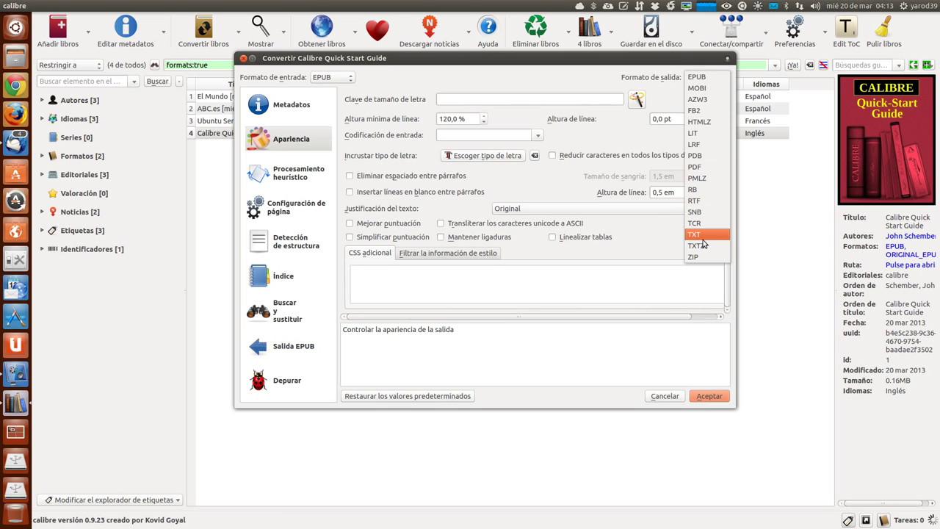
pyautogui.click(661, 273)
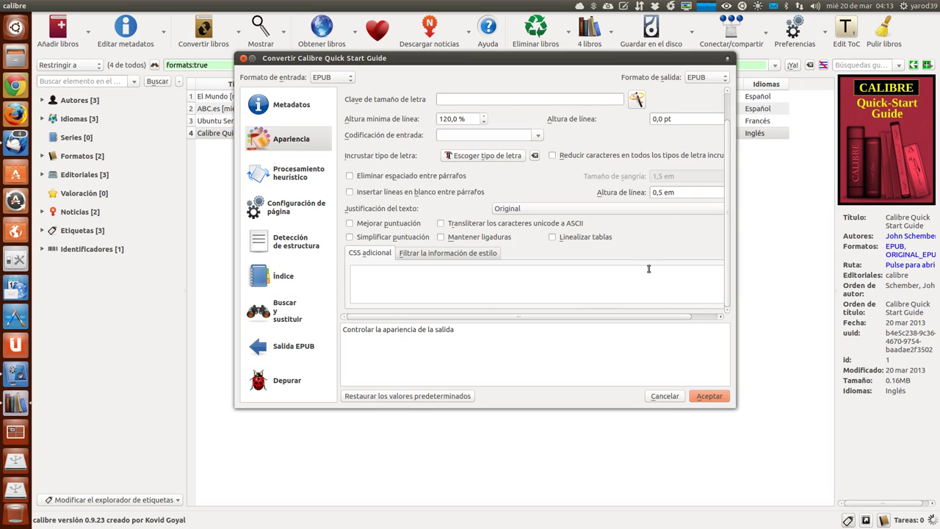
pyautogui.click(665, 396)
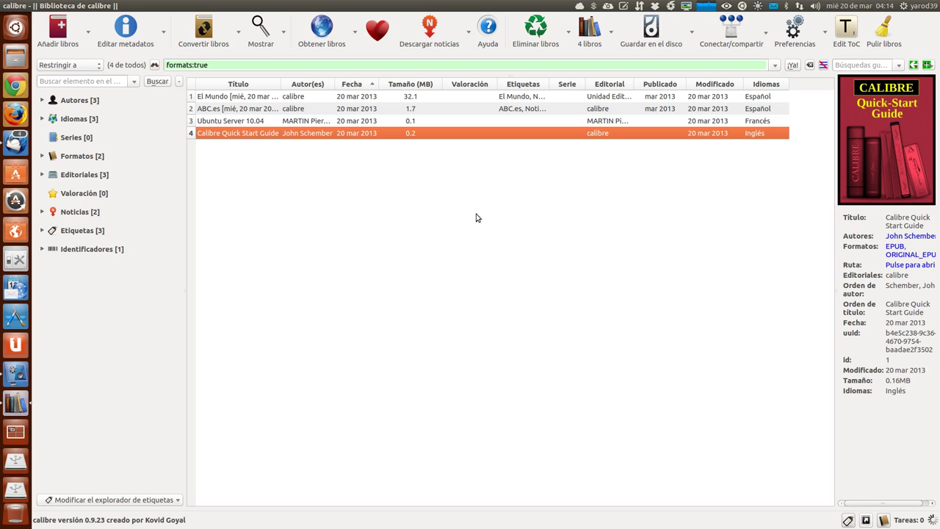
# Polish the Calibre Quick Start Guide with all the preselected actions, and filter the library to the Noticias books
pyautogui.click(891, 34)
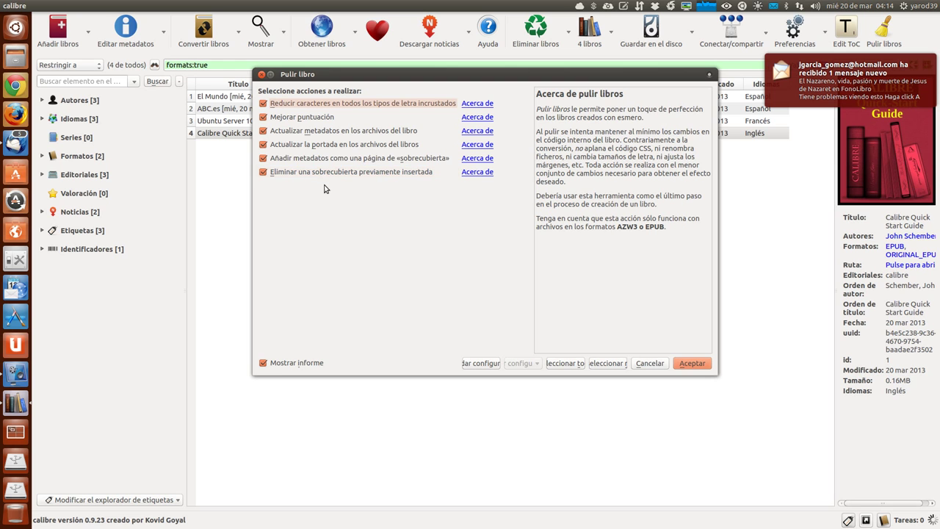
pyautogui.click(690, 365)
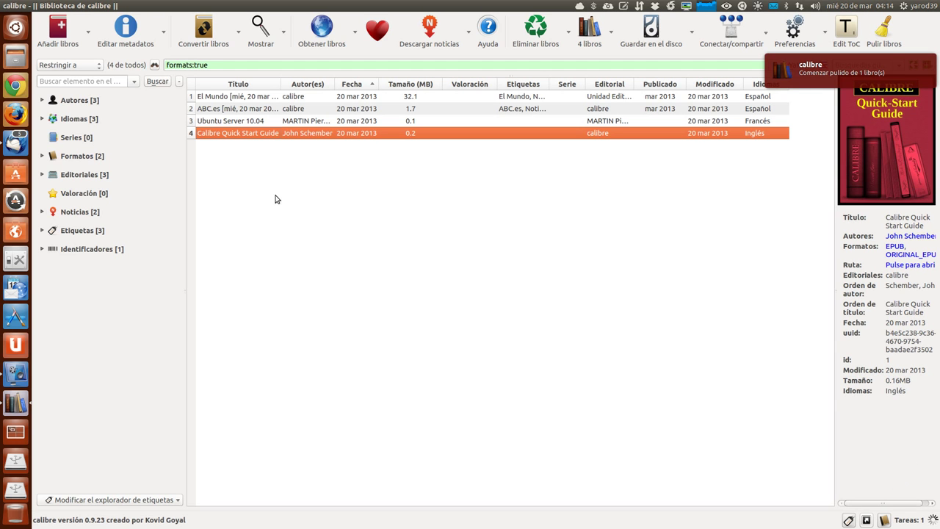
pyautogui.click(78, 213)
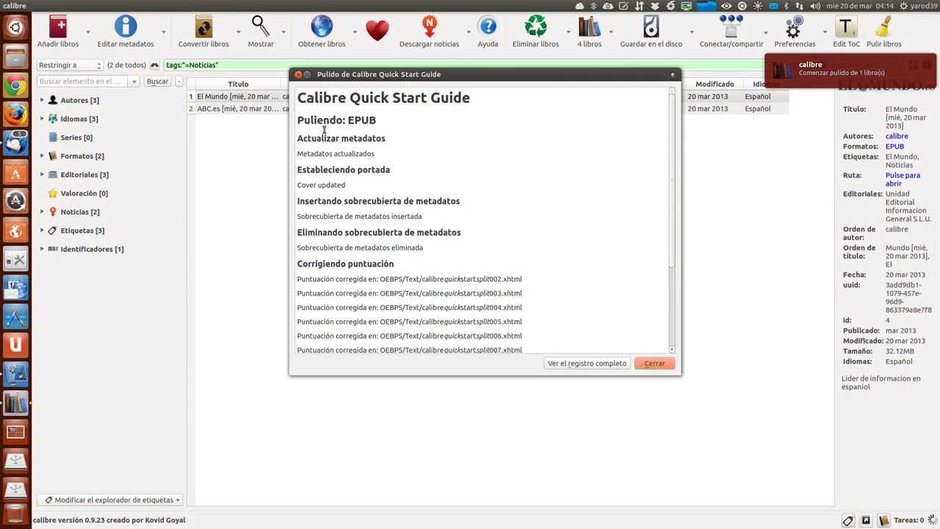
pyautogui.click(297, 75)
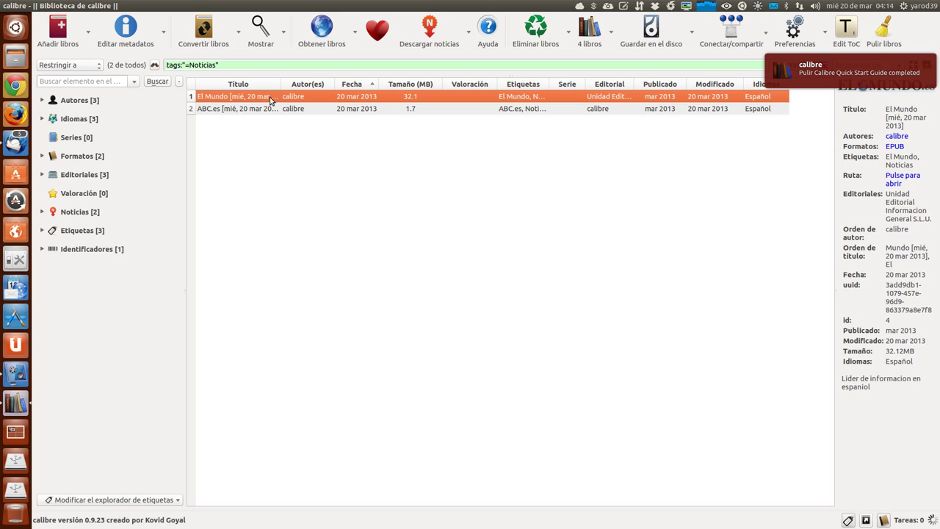
# Open the El Mundo issue in a maximized viewer, page forward through its sections to the articles, and close it
pyautogui.doubleClick(270, 100)
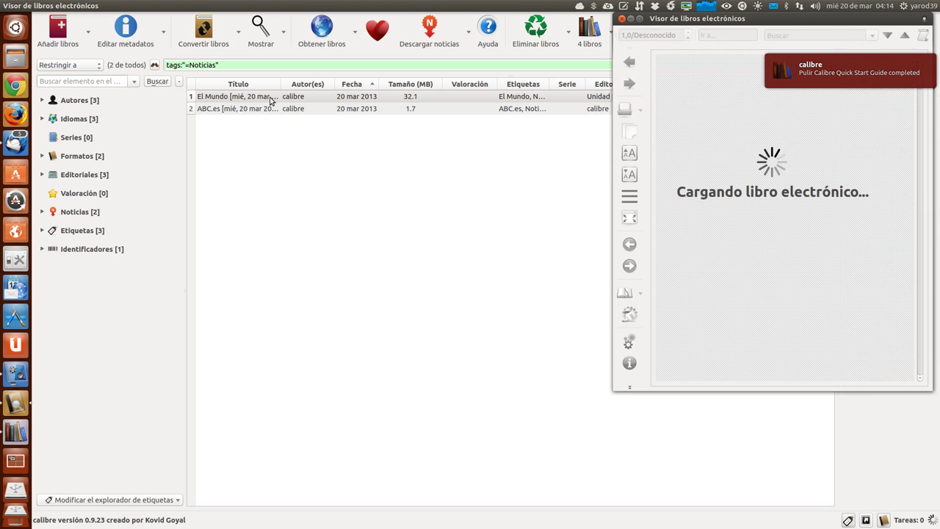
pyautogui.click(640, 20)
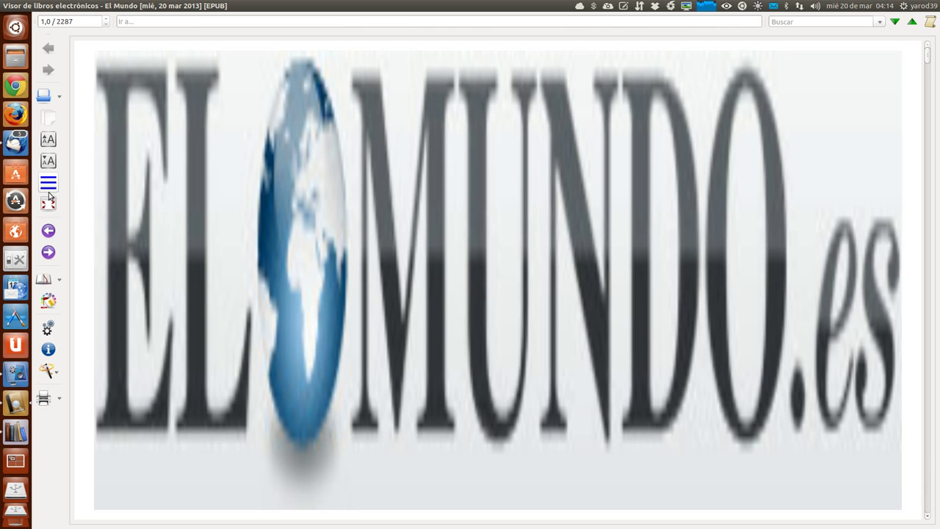
pyautogui.click(49, 252)
pyautogui.click(48, 252)
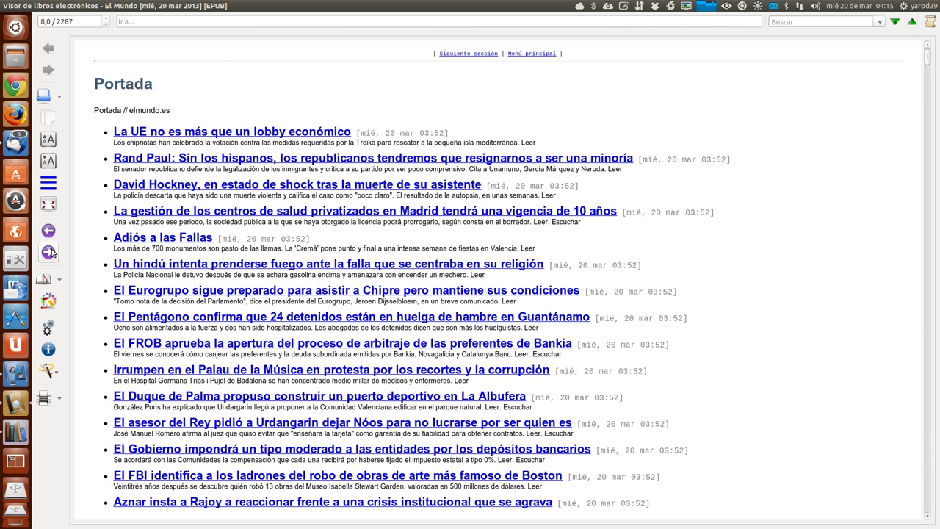
pyautogui.click(49, 252)
pyautogui.click(50, 252)
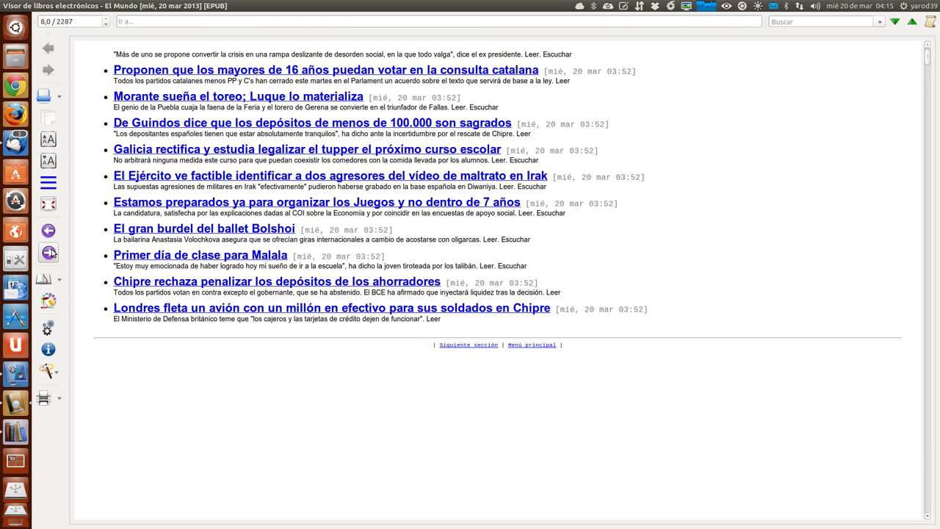
pyautogui.click(49, 252)
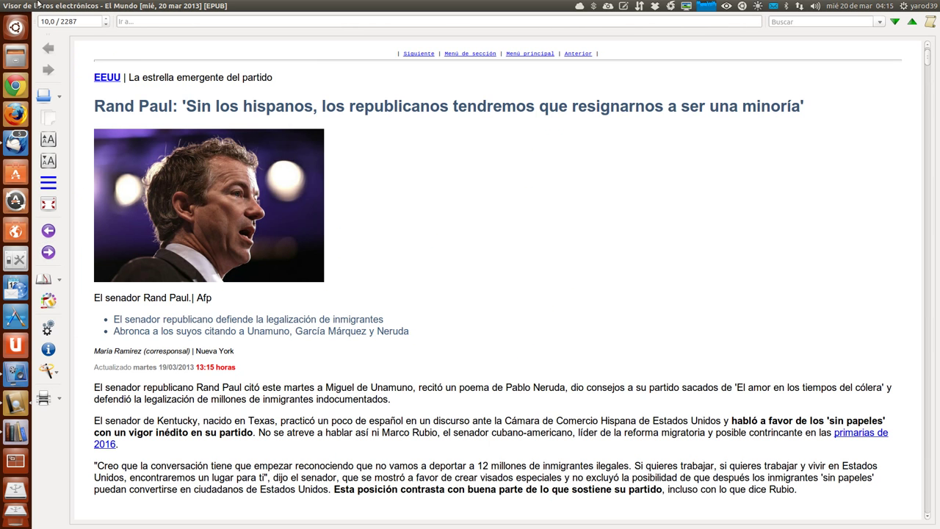
pyautogui.click(5, 6)
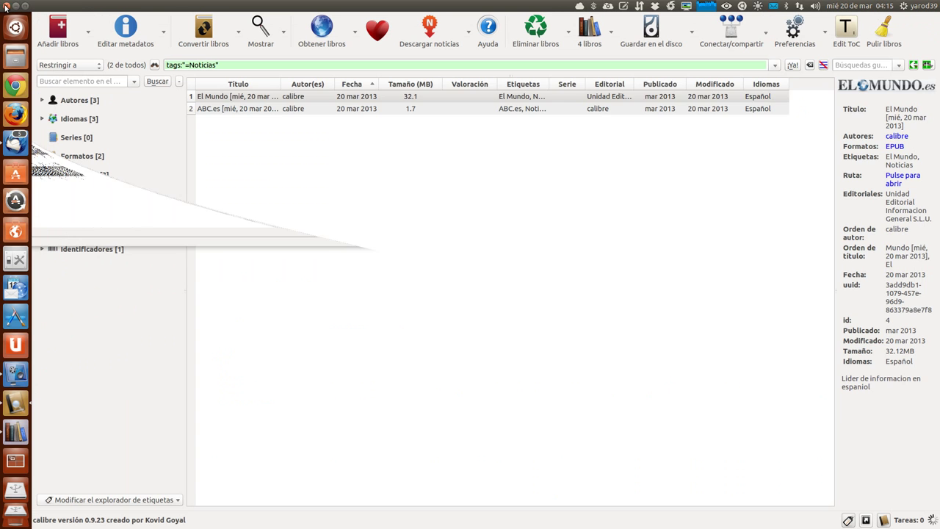
# Open the ABC.es issue in a maximized viewer, page forward past the section index and PORTADA to the Fútbol article, and close it
pyautogui.click(226, 109)
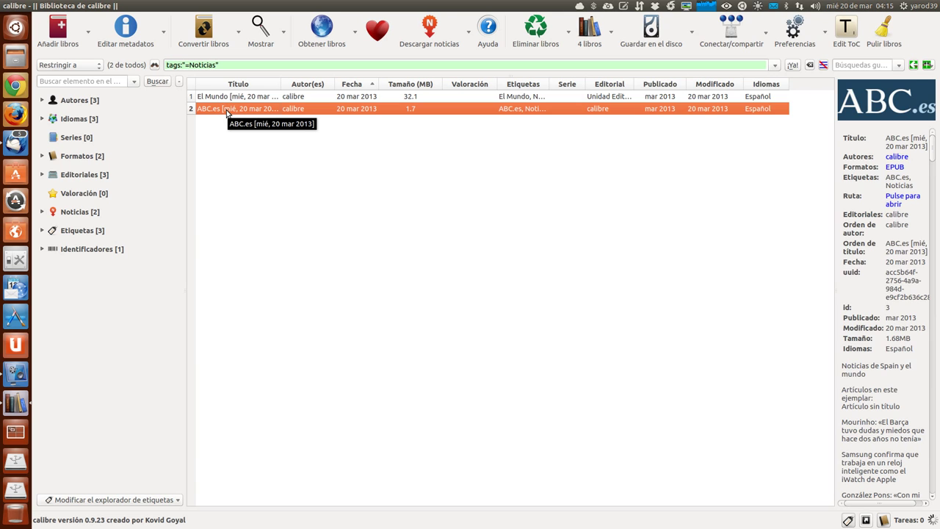
pyautogui.doubleClick(226, 110)
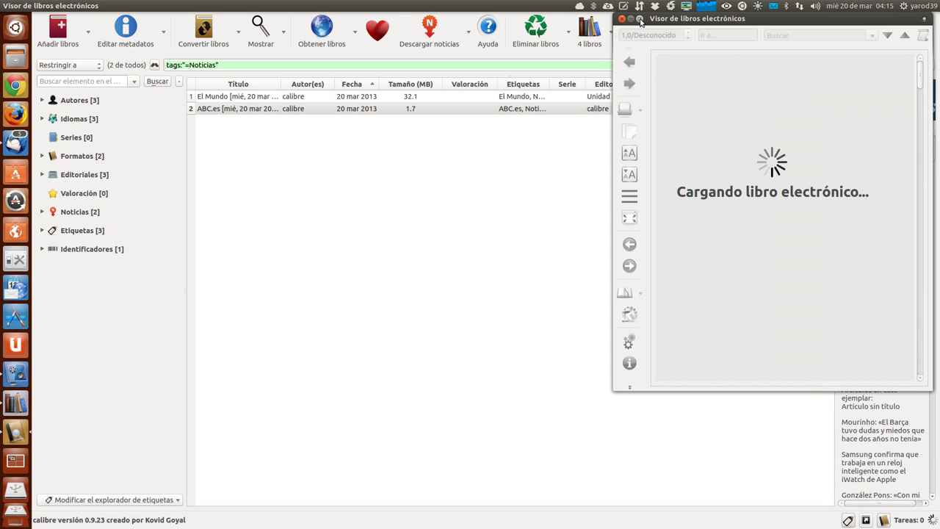
pyautogui.click(640, 19)
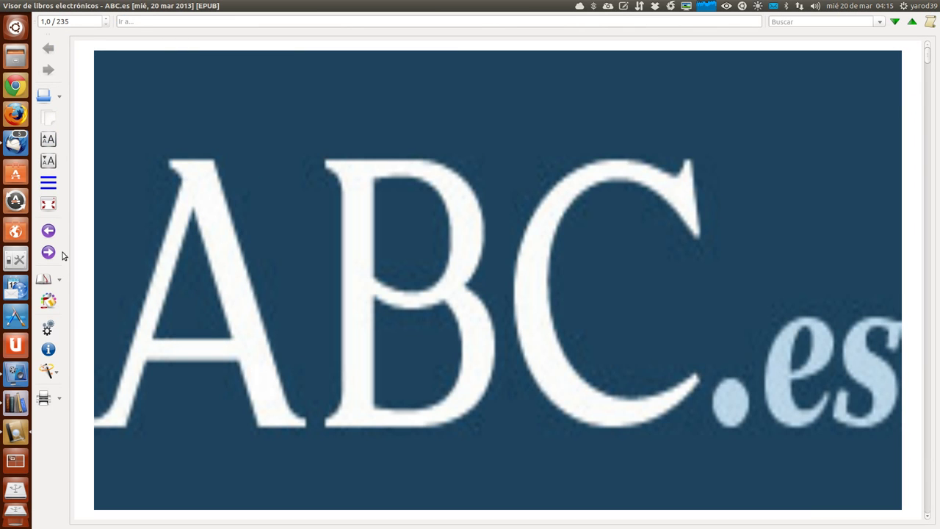
pyautogui.click(51, 253)
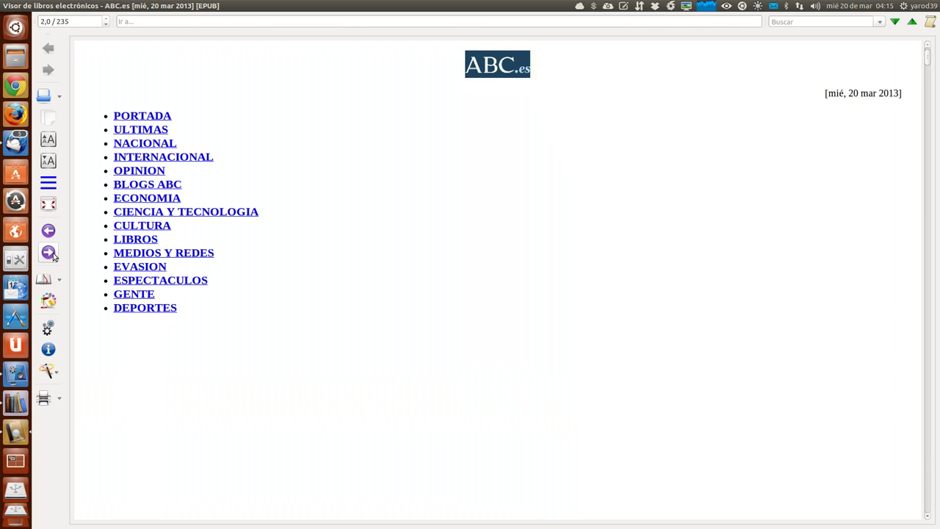
pyautogui.click(48, 253)
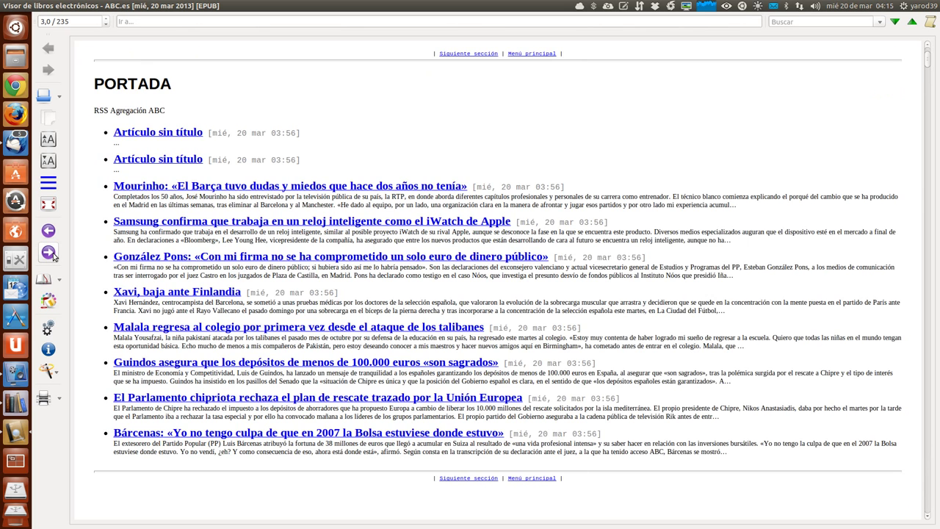
pyautogui.click(49, 252)
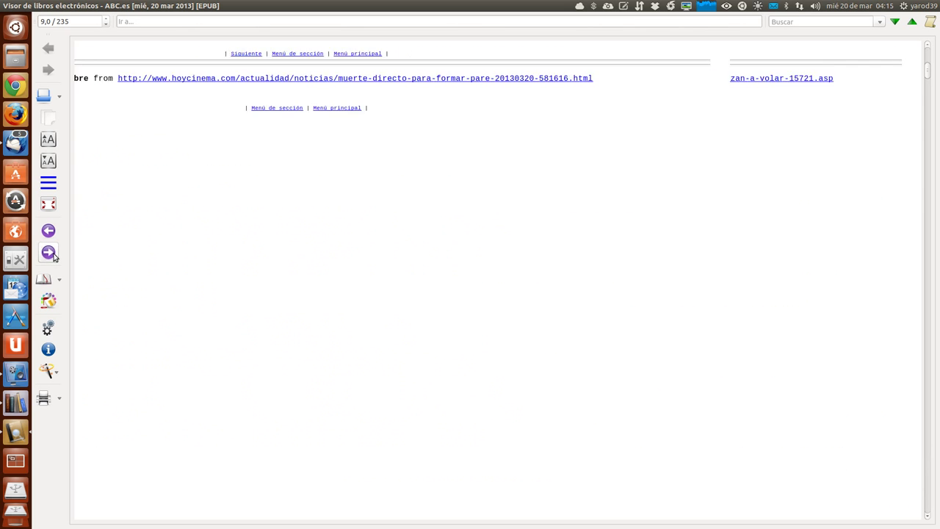
pyautogui.click(49, 253)
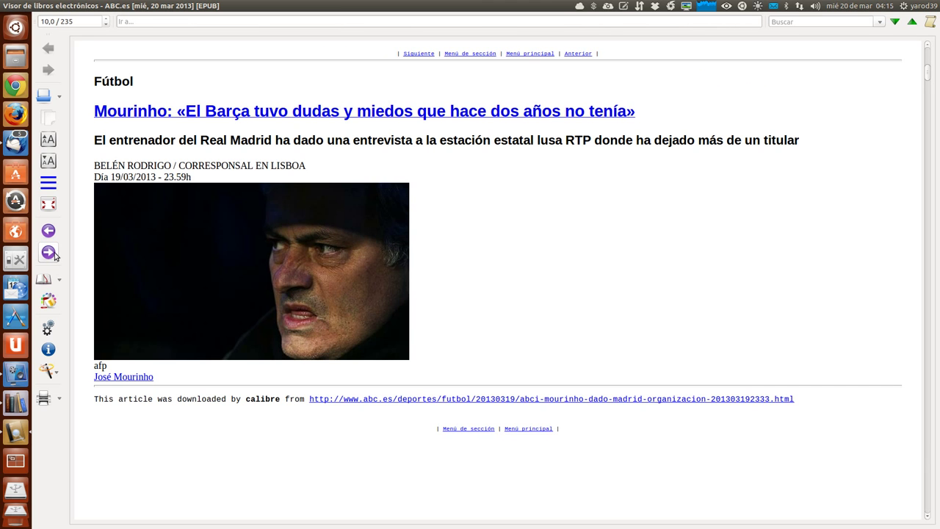
pyautogui.moveTo(9, 6)
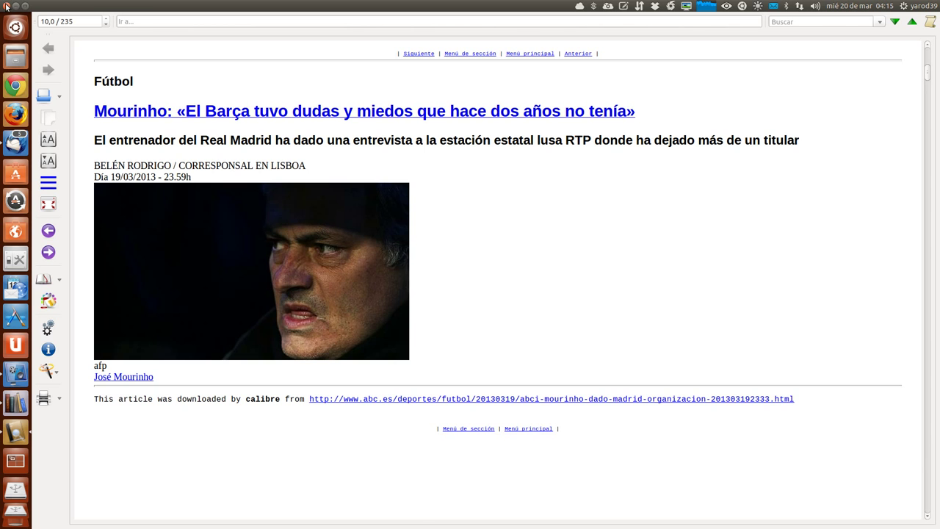
pyautogui.click(6, 6)
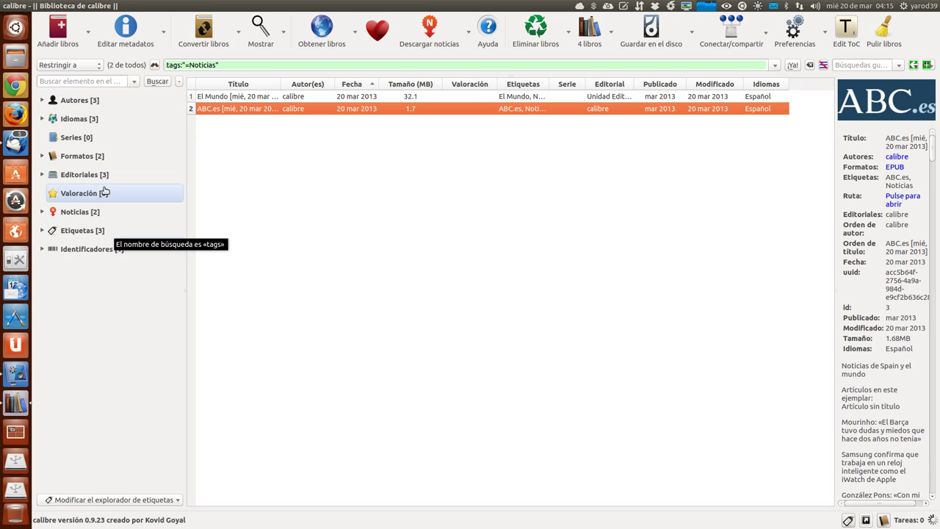
# Filter the library to books with any author, examine the online stores available for obtaining books, and close the store search and calibre
pyautogui.click(92, 102)
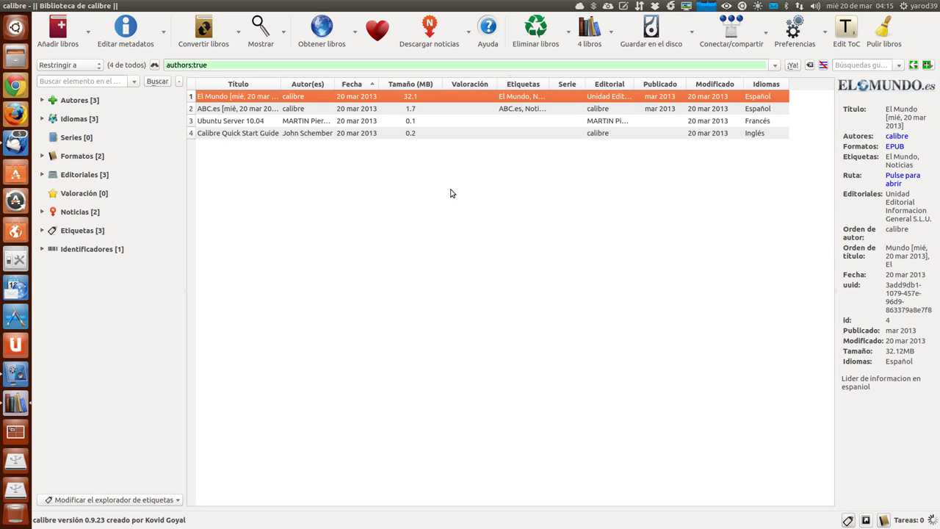
pyautogui.click(328, 27)
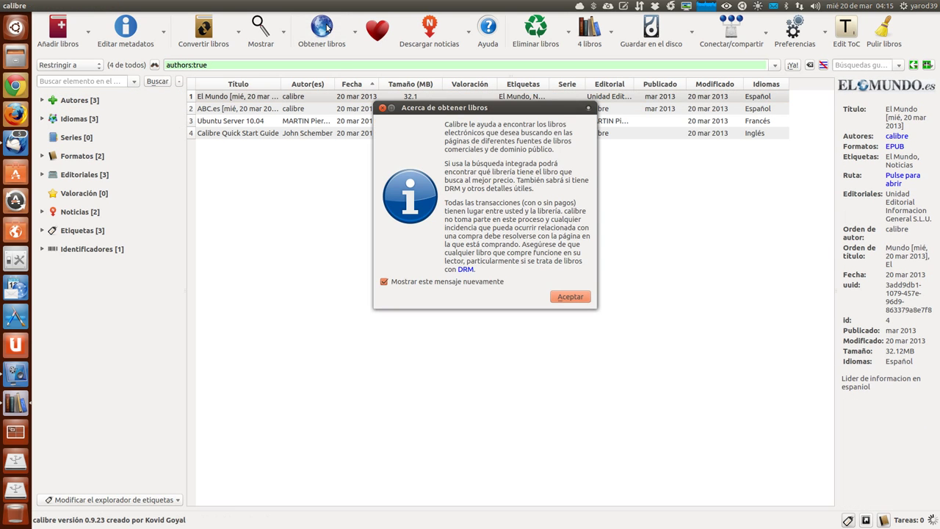
pyautogui.click(570, 297)
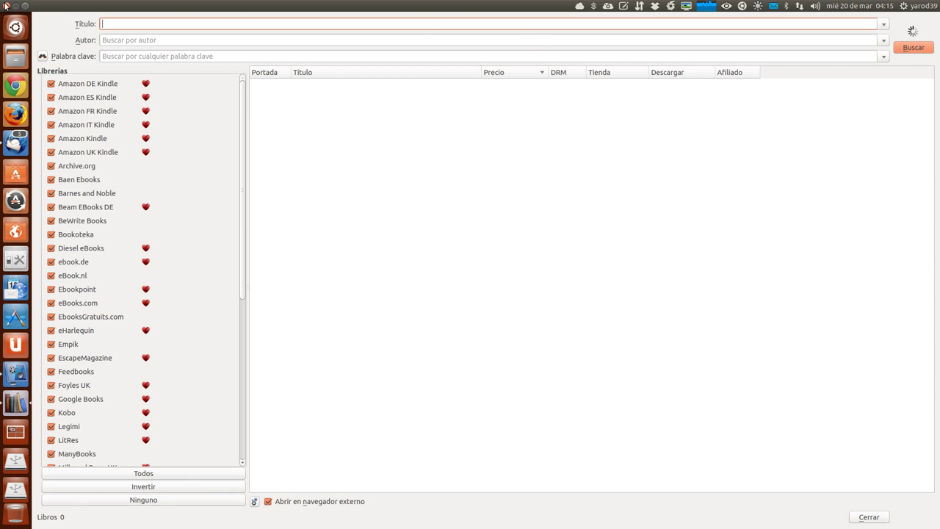
pyautogui.click(6, 6)
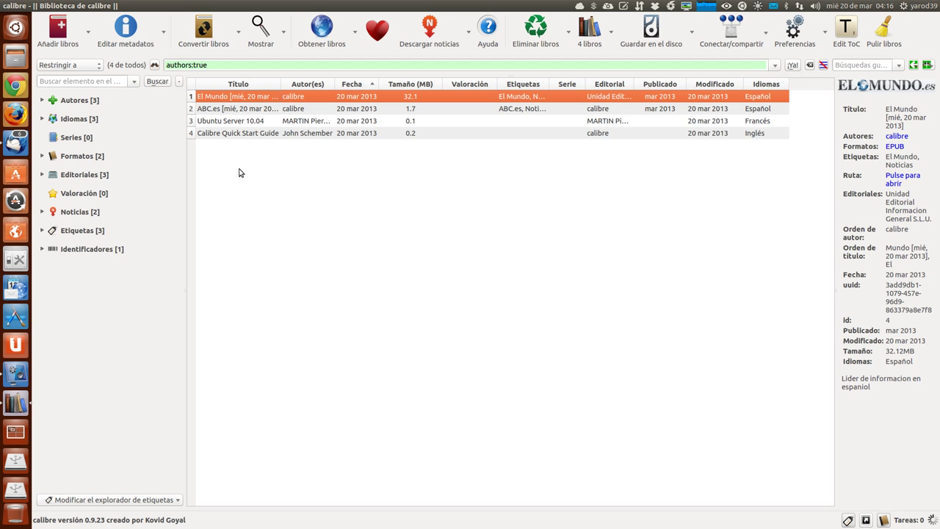
pyautogui.click(7, 6)
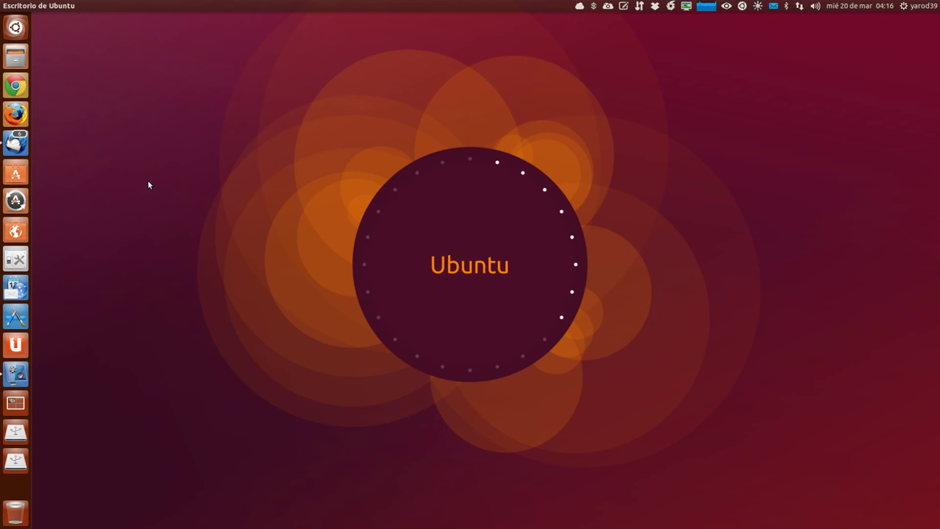